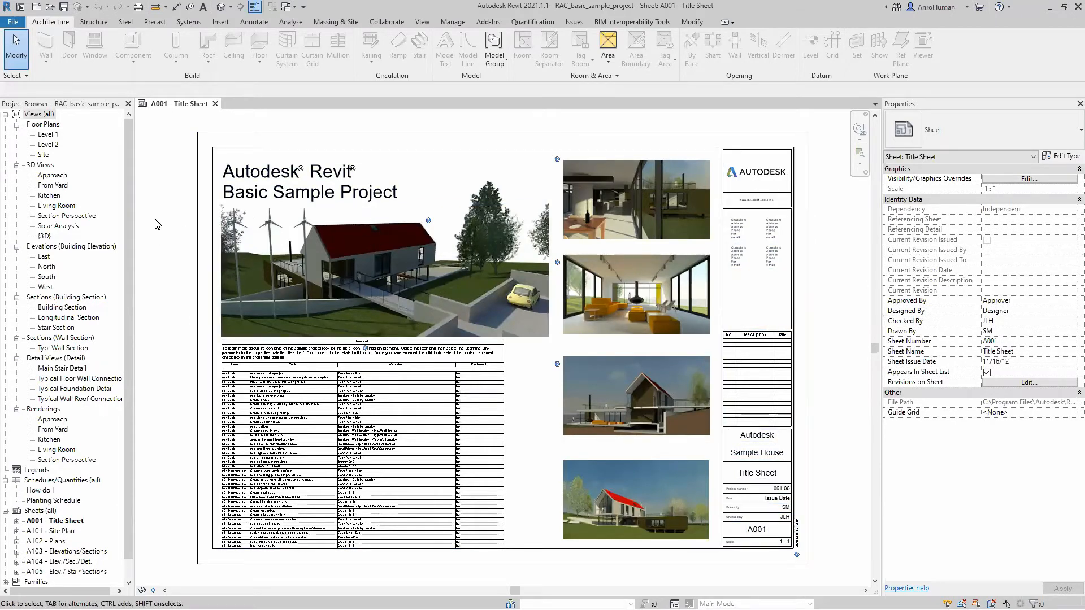
# Open the default 3D view and delete the topography surface from the model.
pyautogui.click(220, 7)
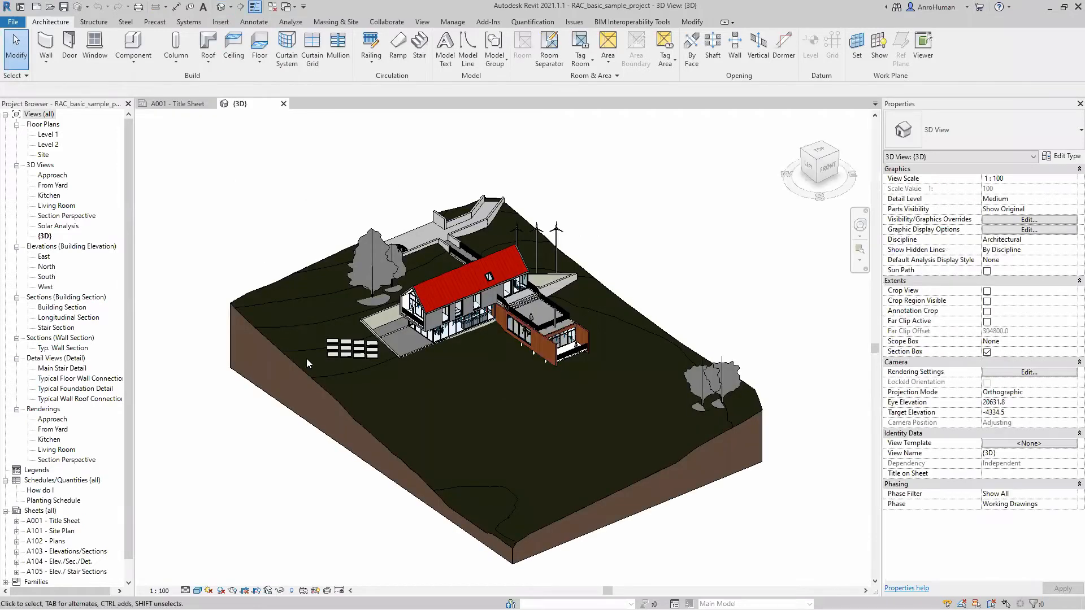
pyautogui.moveTo(535, 424); pyautogui.dragTo(473, 467, button='middle')
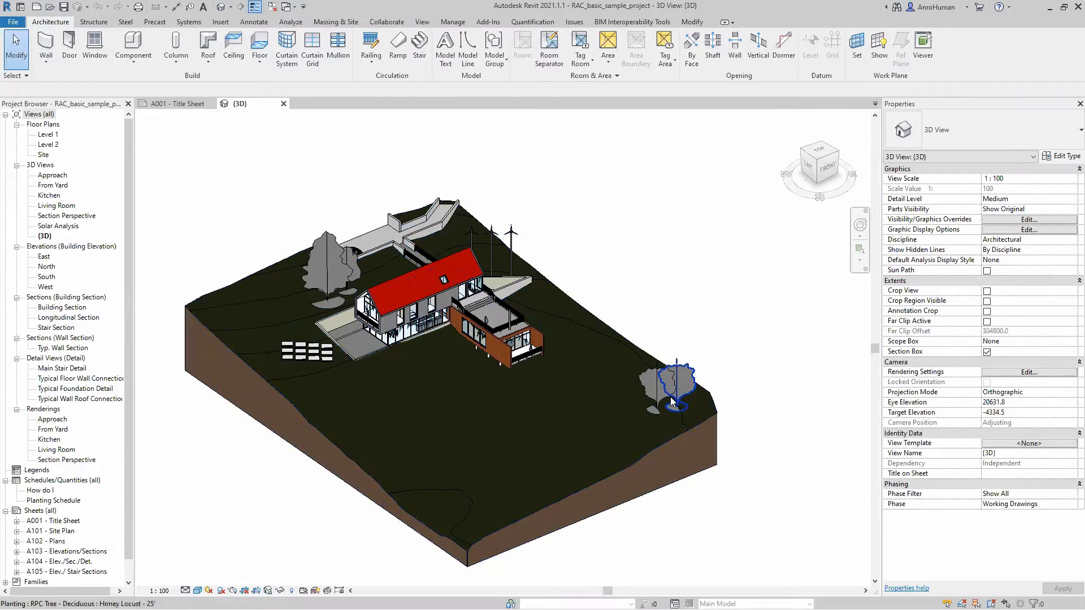
pyautogui.click(532, 542)
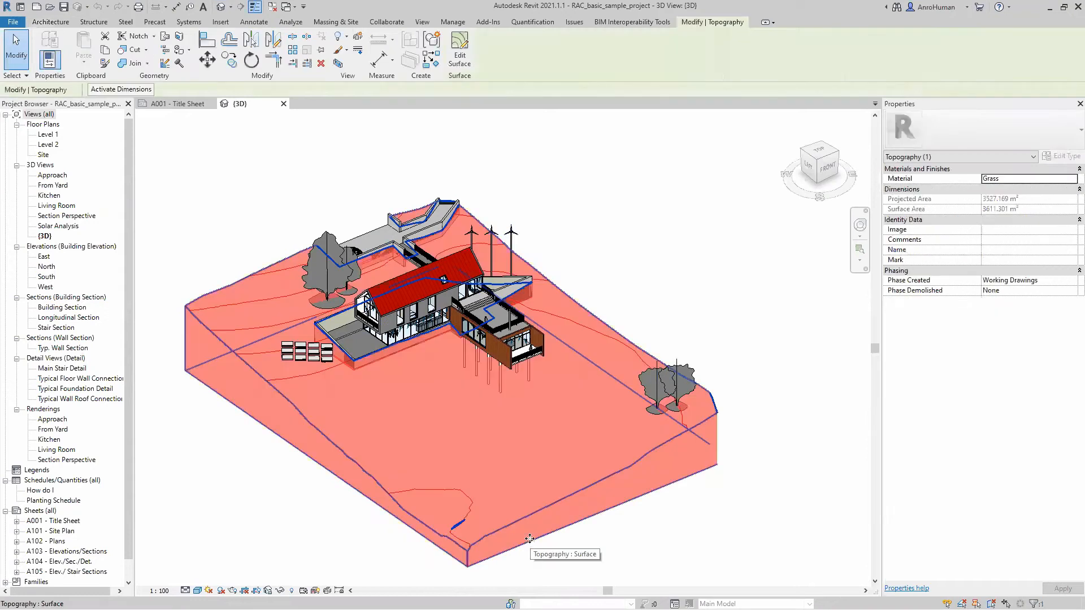
pyautogui.press('Delete')
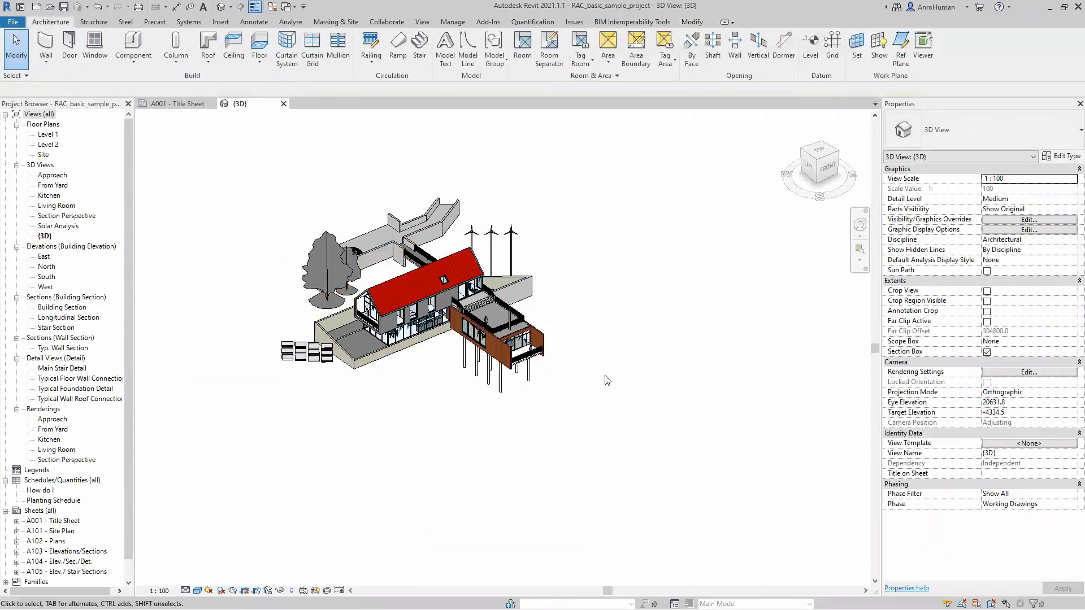
# Delete the remaining trees beside the house and check the building model in the 3D view.
pyautogui.click(348, 297)
pyautogui.press('Delete')
pyautogui.moveTo(454, 415); pyautogui.dragTo(492, 478, button='middle')
pyautogui.scroll(3, 398, 449)
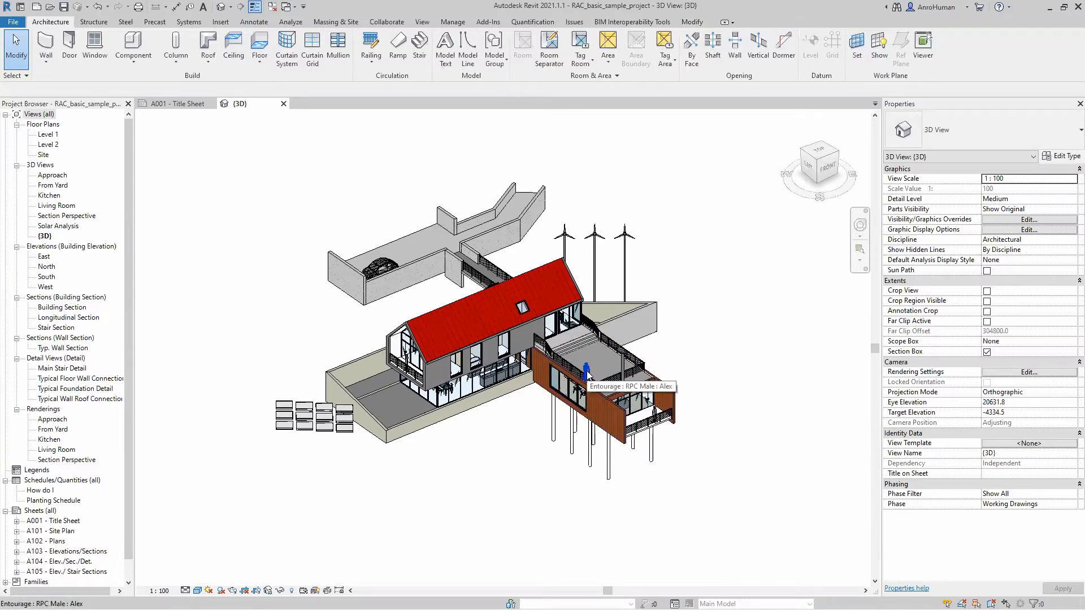
pyautogui.scroll(3, 588, 375)
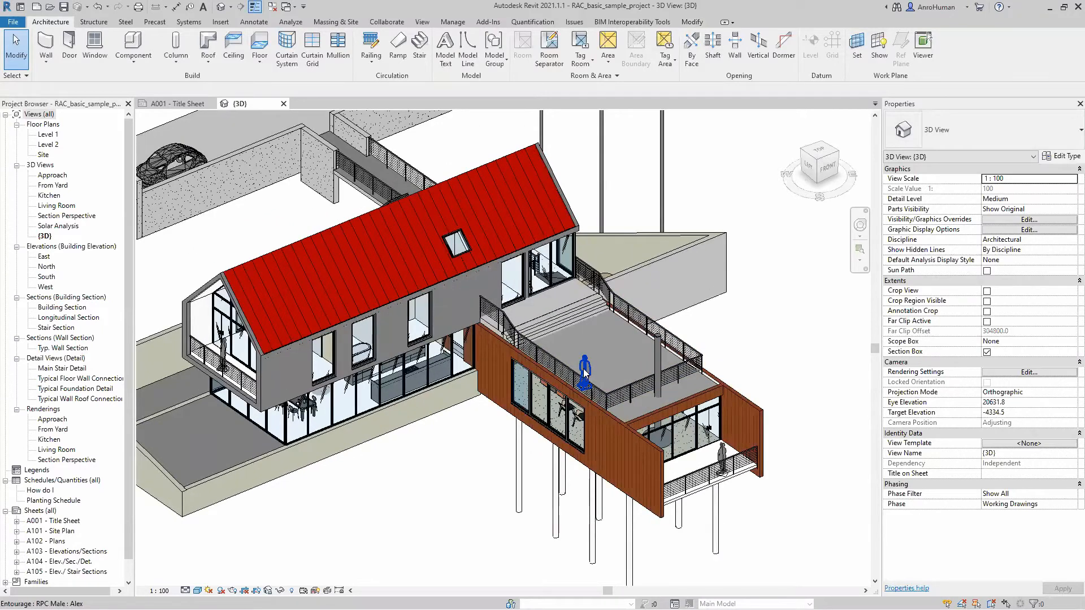
pyautogui.scroll(-2, 587, 373)
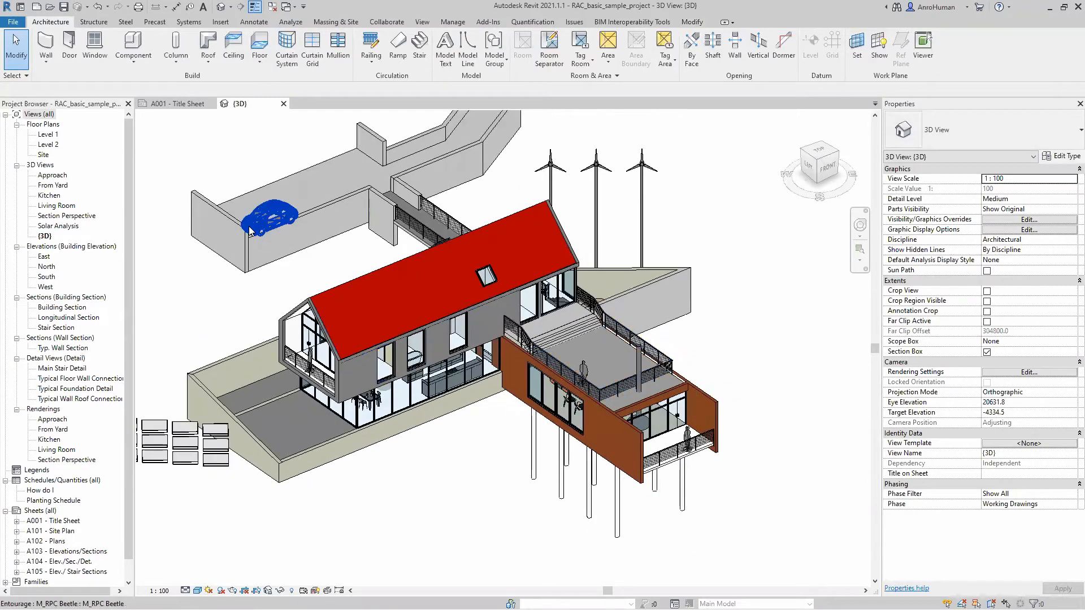
pyautogui.scroll(-2, 497, 475)
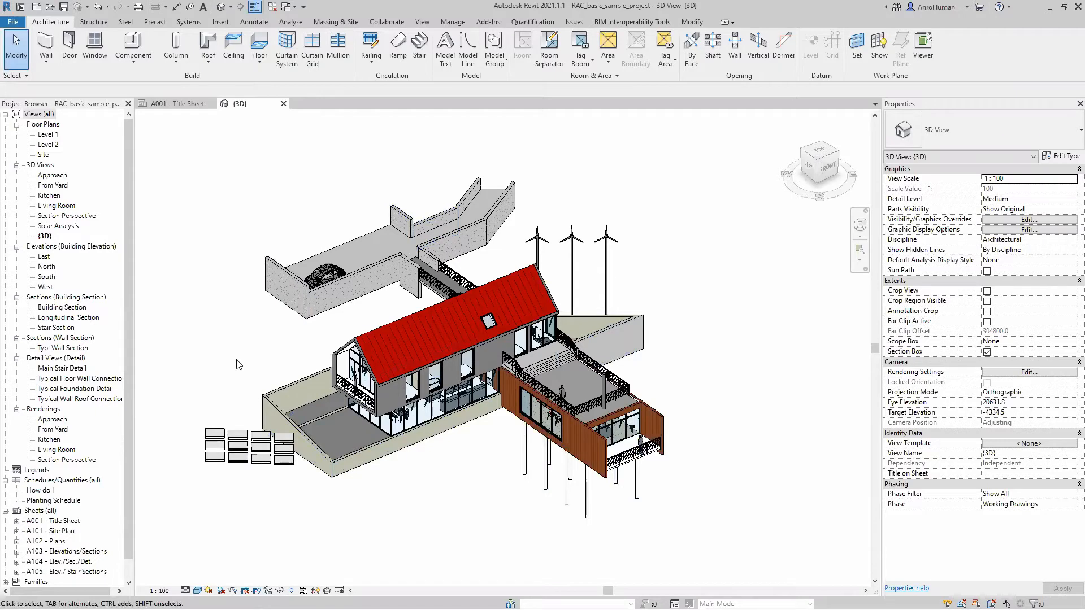
# Start an FBX export of the 3D view and browse to the FBX Files folder inside the InfraWorks City Furniture project folder.
pyautogui.click(14, 22)
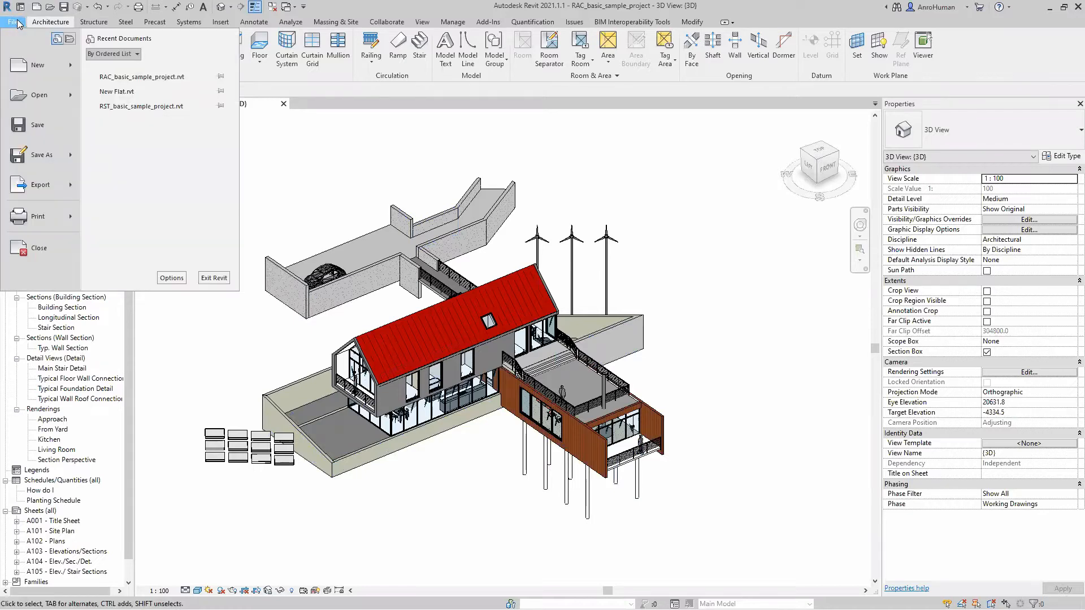
pyautogui.click(50, 185)
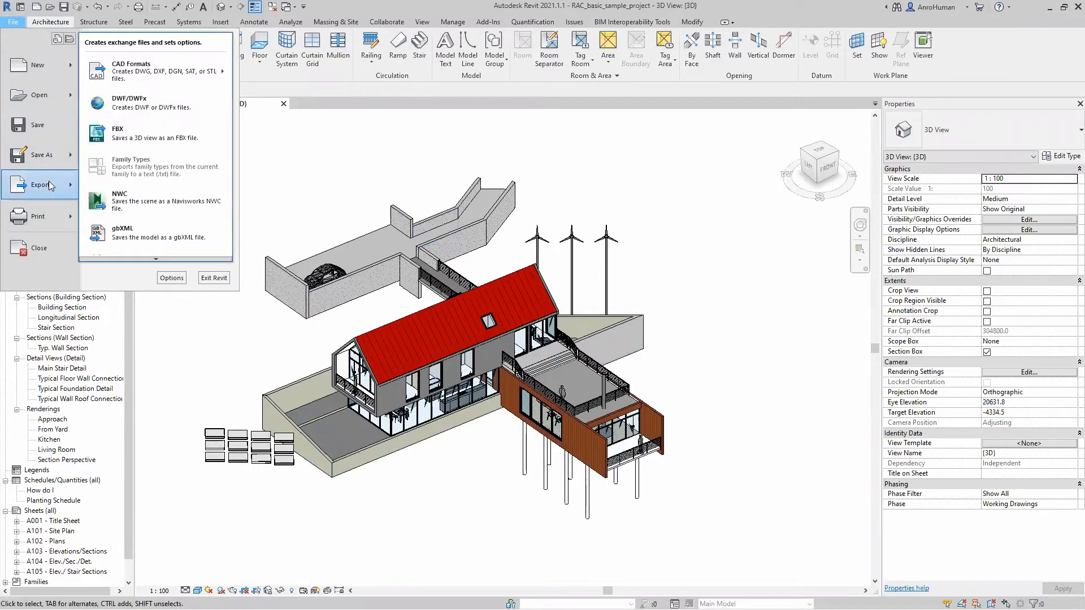
pyautogui.click(119, 138)
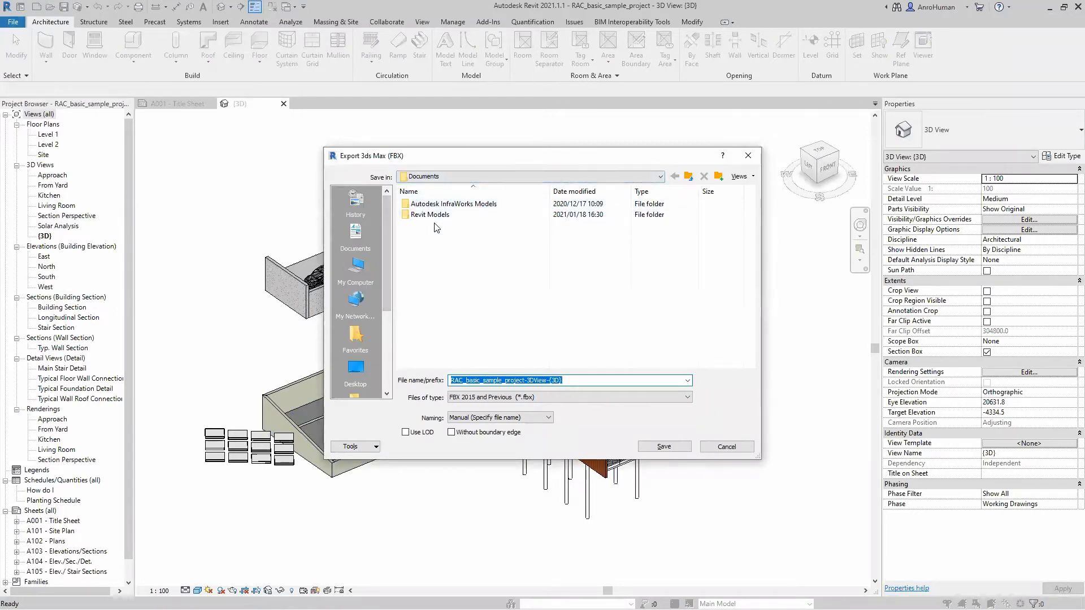
pyautogui.click(447, 177)
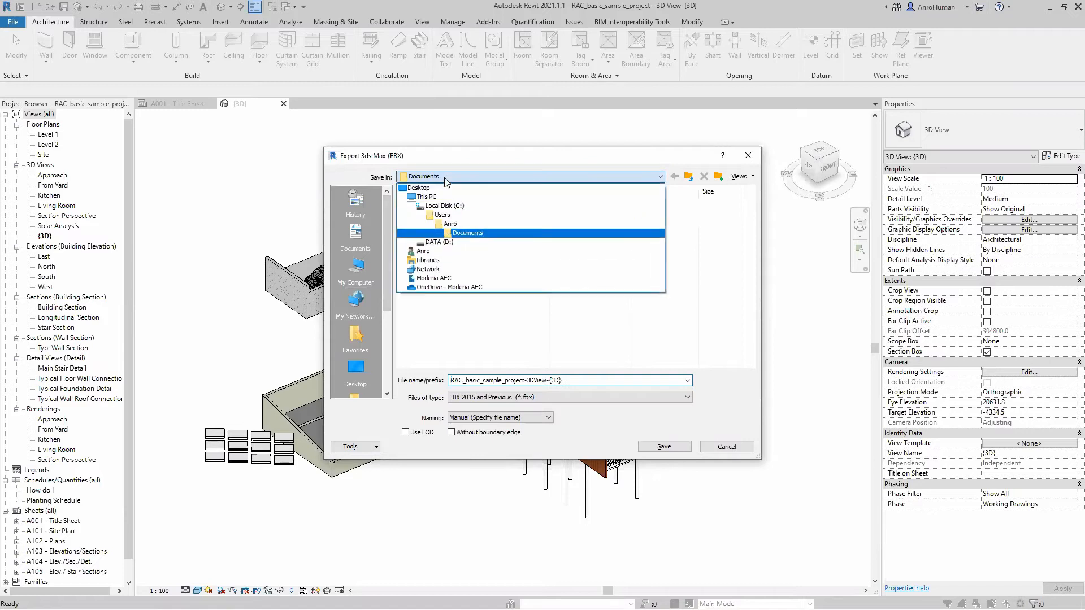
pyautogui.click(451, 225)
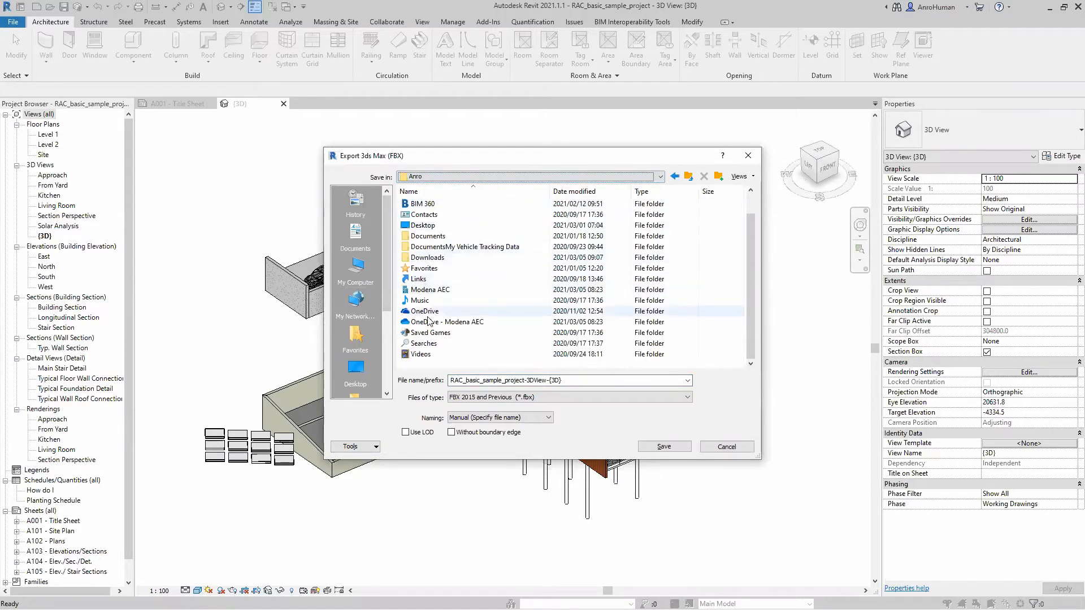
pyautogui.click(355, 371)
pyautogui.doubleClick(424, 269)
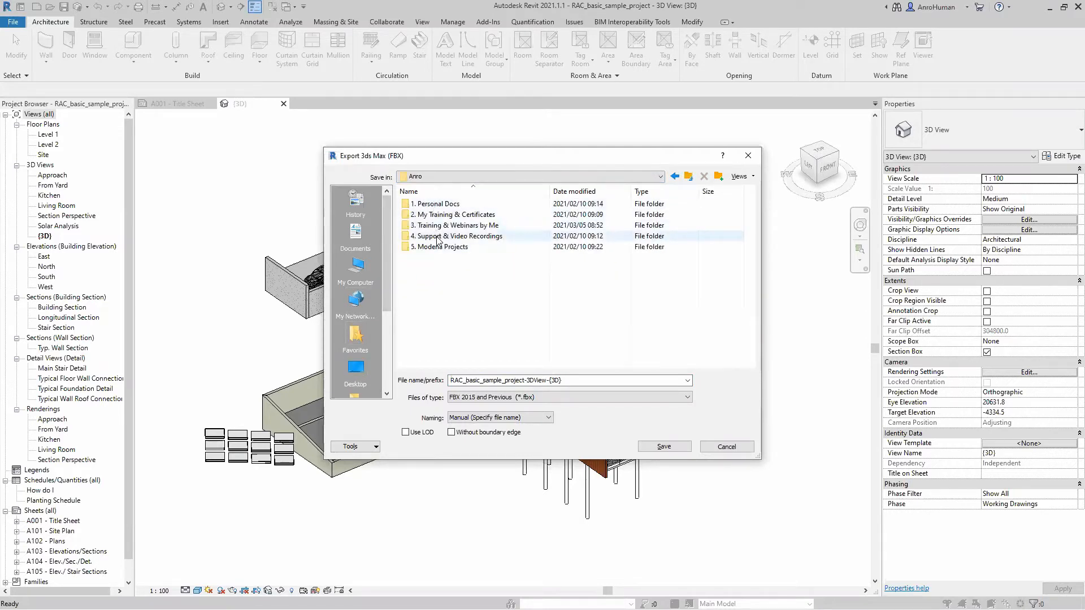
pyautogui.doubleClick(438, 238)
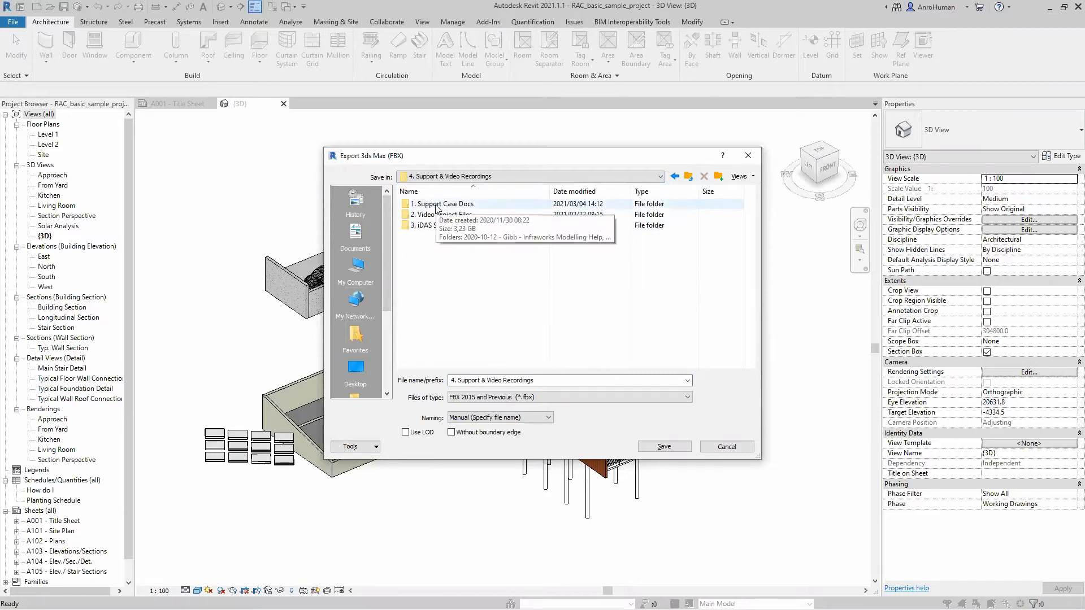
pyautogui.doubleClick(438, 215)
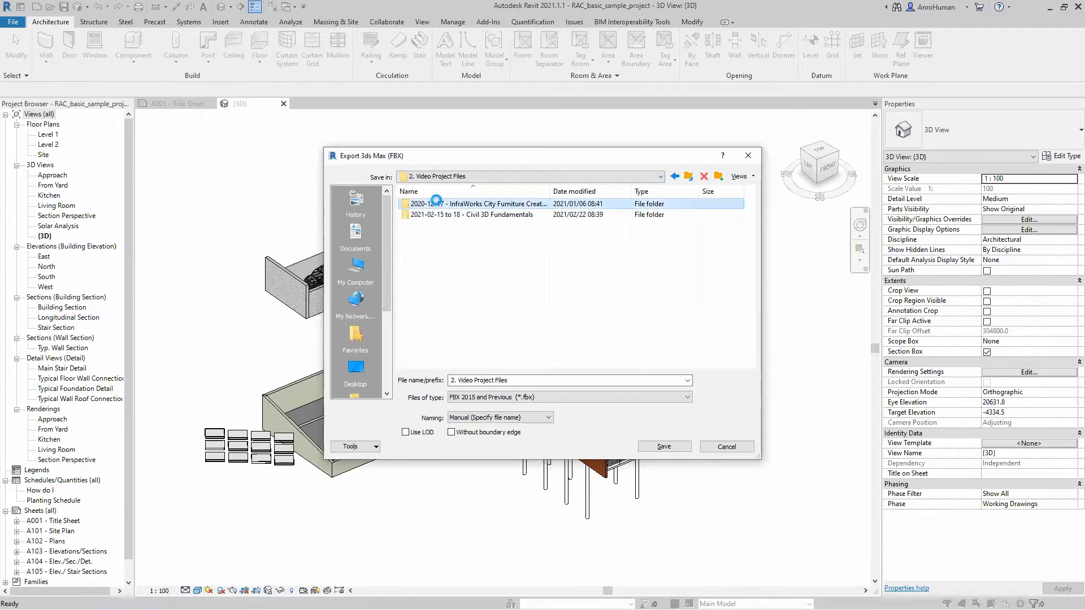
pyautogui.doubleClick(436, 203)
pyautogui.doubleClick(432, 225)
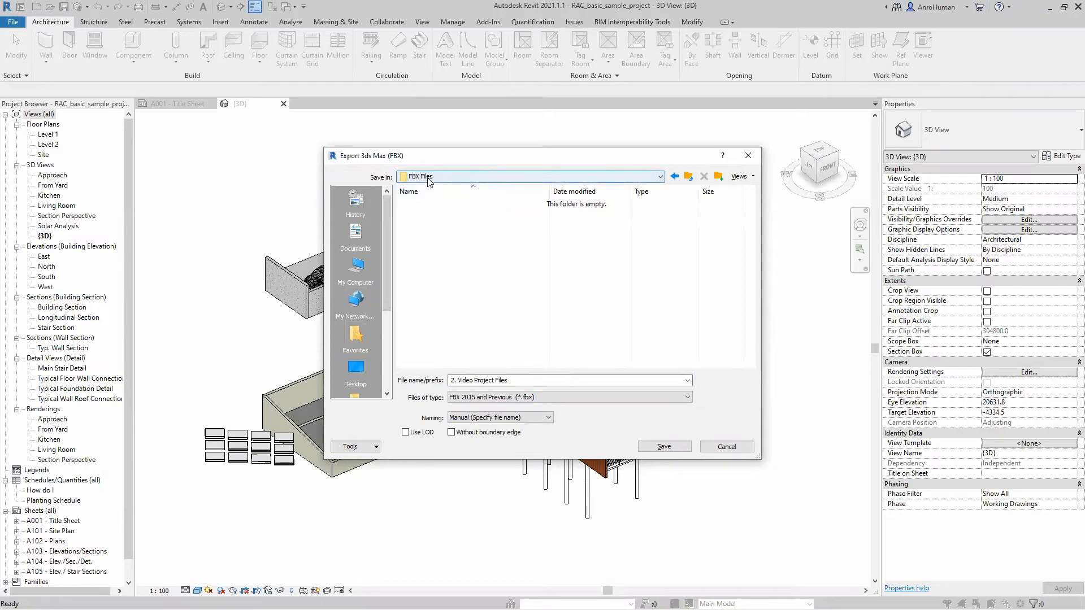
# Name the export RVT Basic House, set the file type to FBX Files (*.fbx) and save it.
pyautogui.click(527, 377)
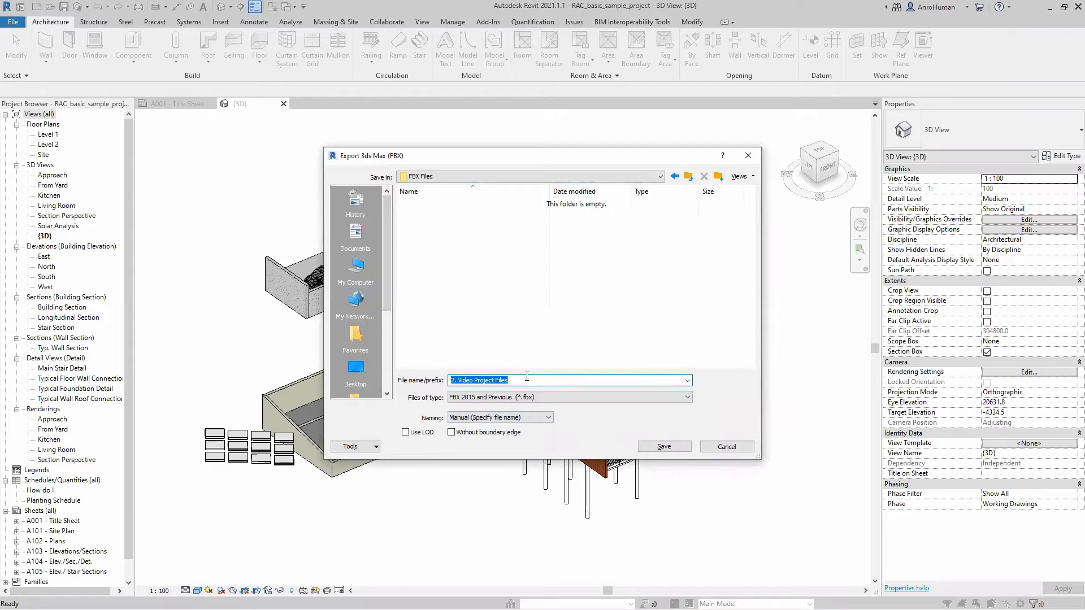
pyautogui.write('RVT Basic House')
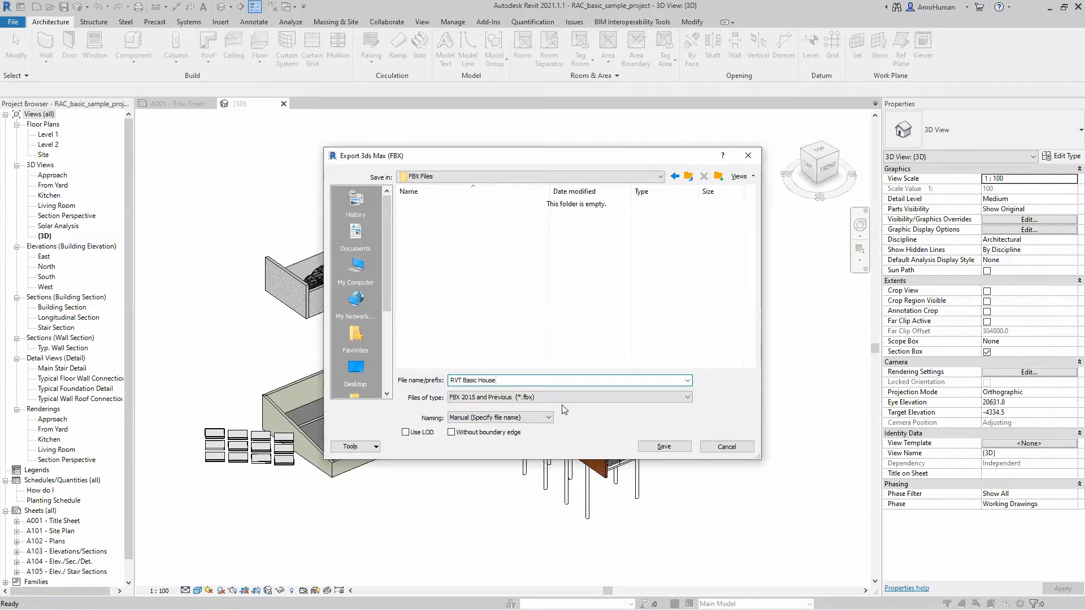
pyautogui.click(514, 399)
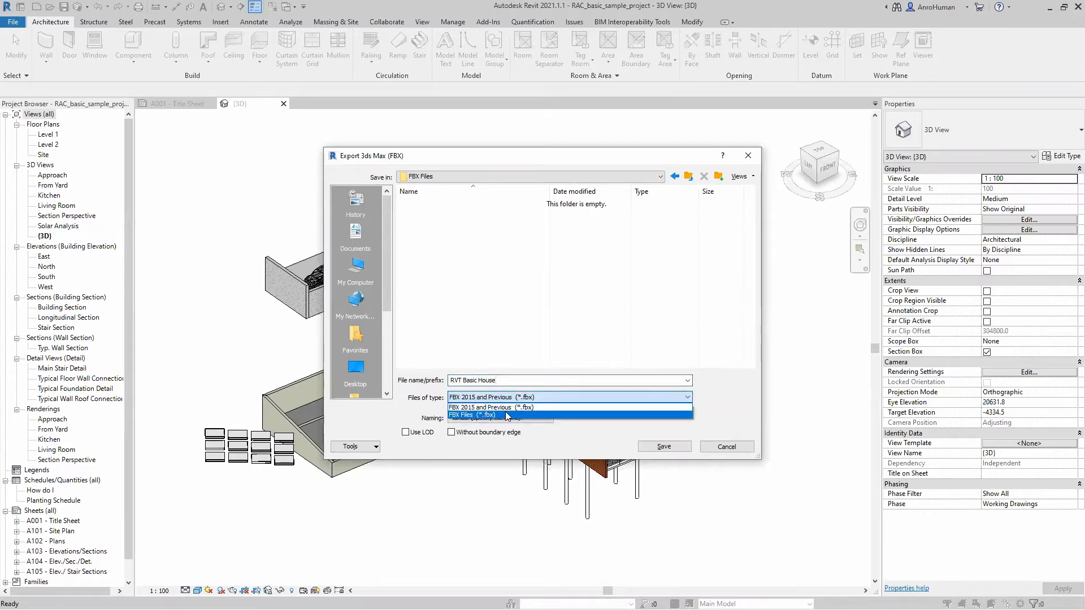
pyautogui.click(505, 416)
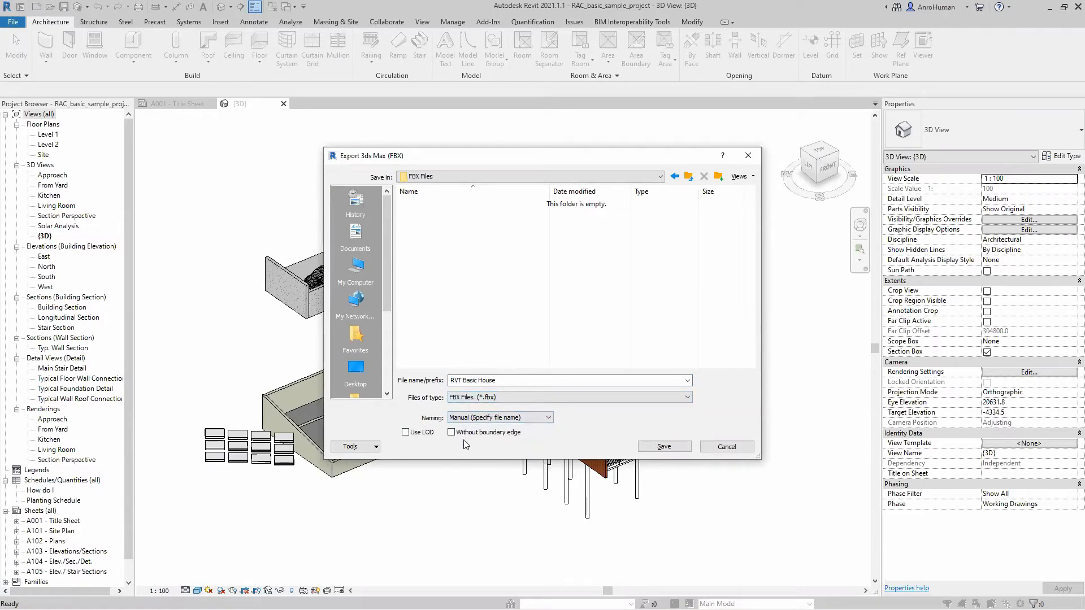
pyautogui.click(650, 449)
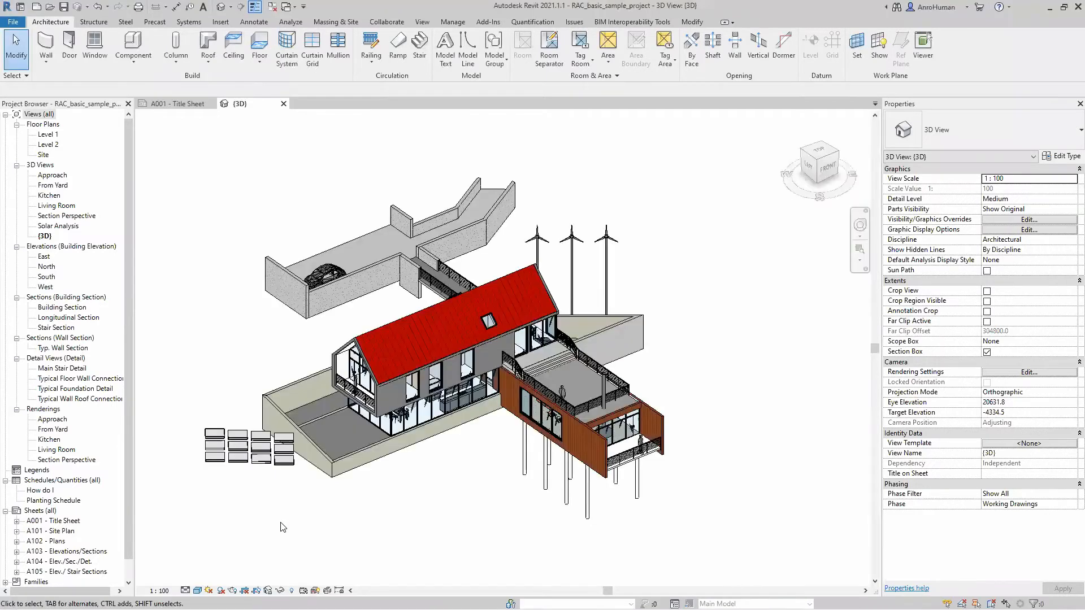
# Switch to the Birchleigh model in InfraWorks and open its data sources.
pyautogui.moveTo(429, 467); pyautogui.dragTo(418, 482, button='middle')
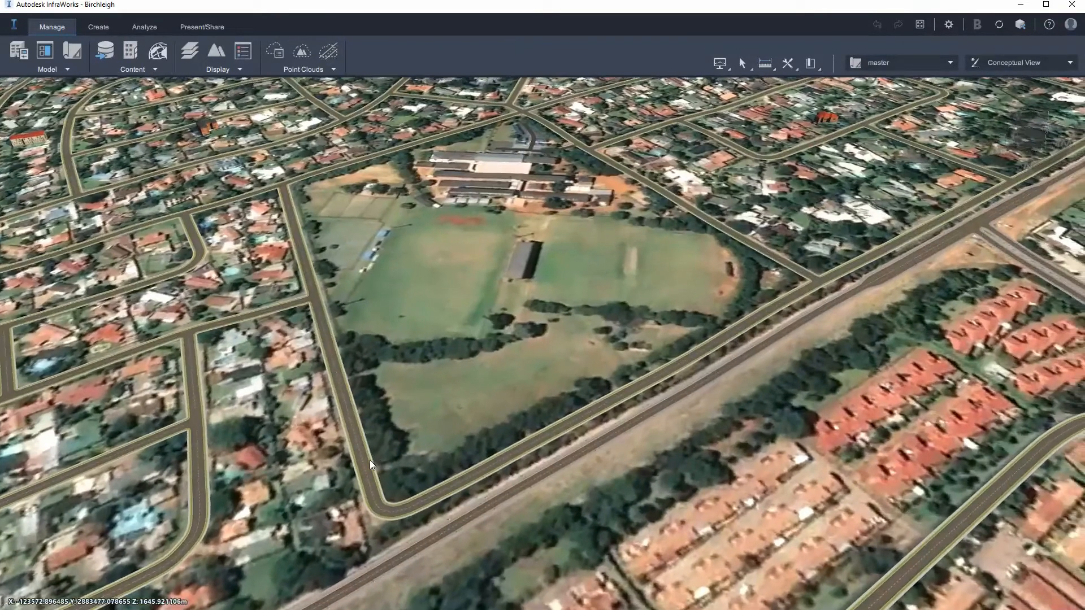
pyautogui.scroll(-3, 392, 310)
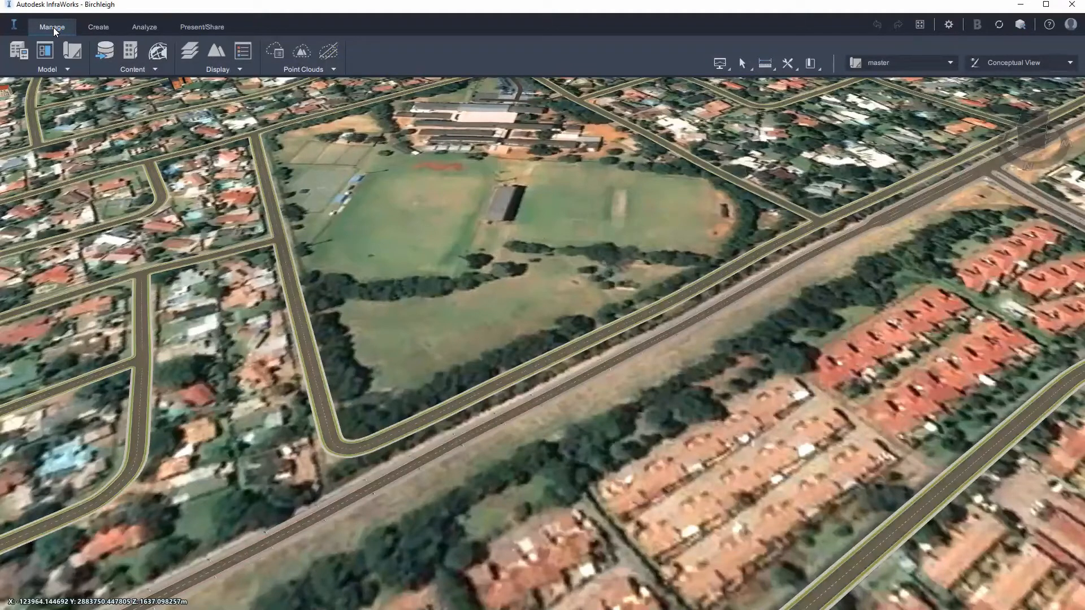
pyautogui.click(112, 69)
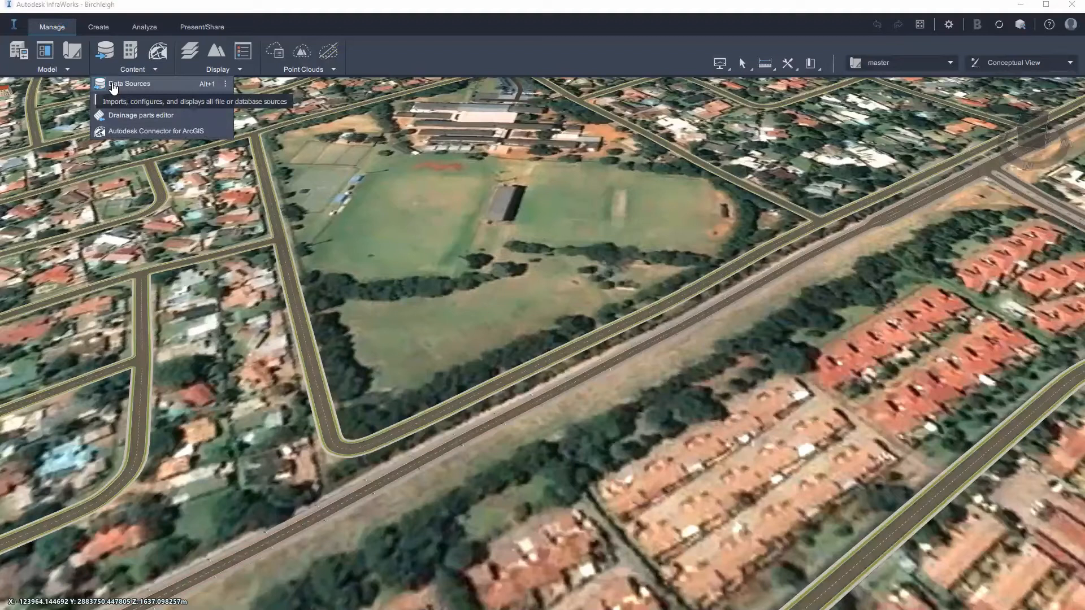
pyautogui.click(113, 85)
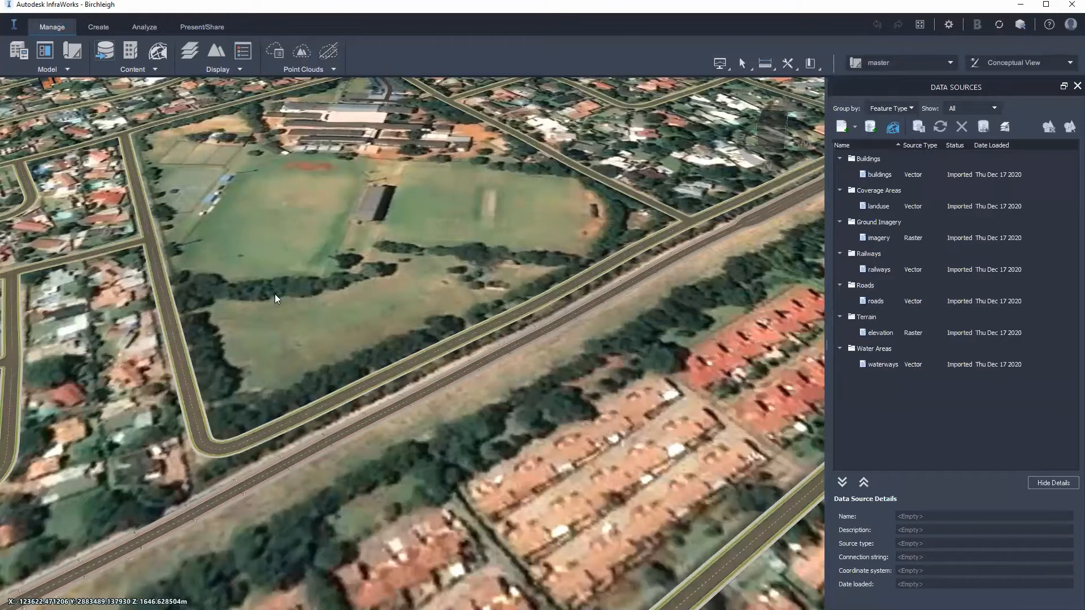
# Add a 3D Model data source from the RVT Basic House file in the FBX Files folder.
pyautogui.click(856, 127)
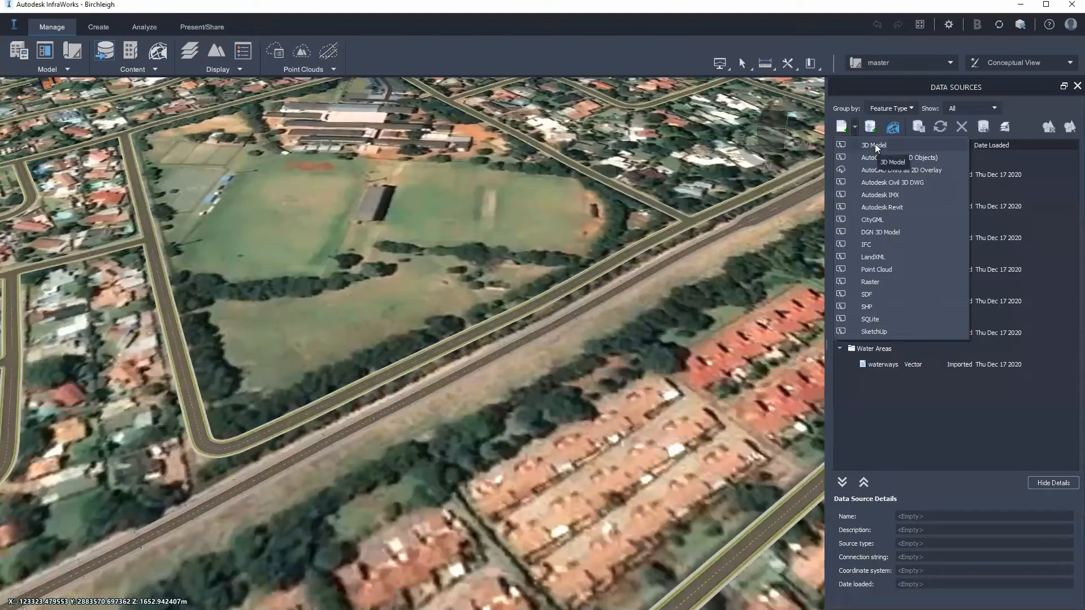
pyautogui.click(875, 144)
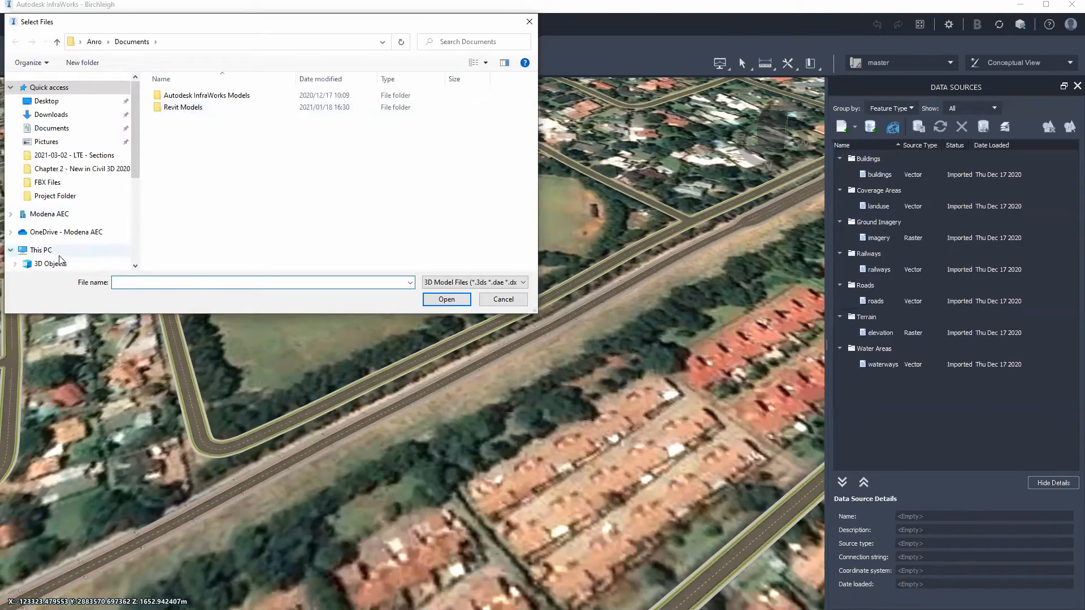
pyautogui.scroll(-5, 57, 249)
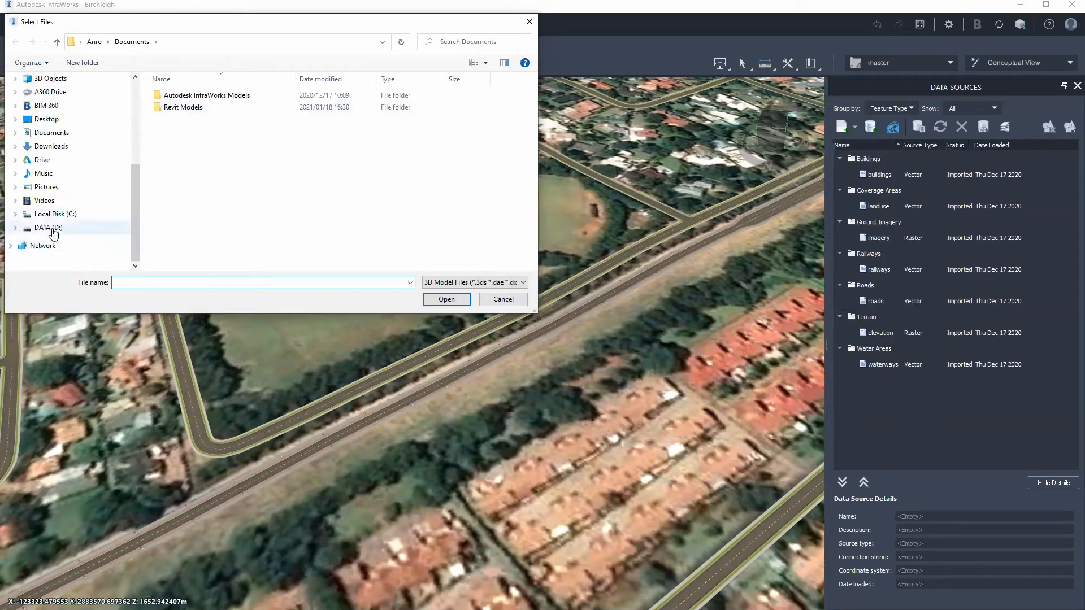
pyautogui.click(61, 228)
pyautogui.doubleClick(202, 96)
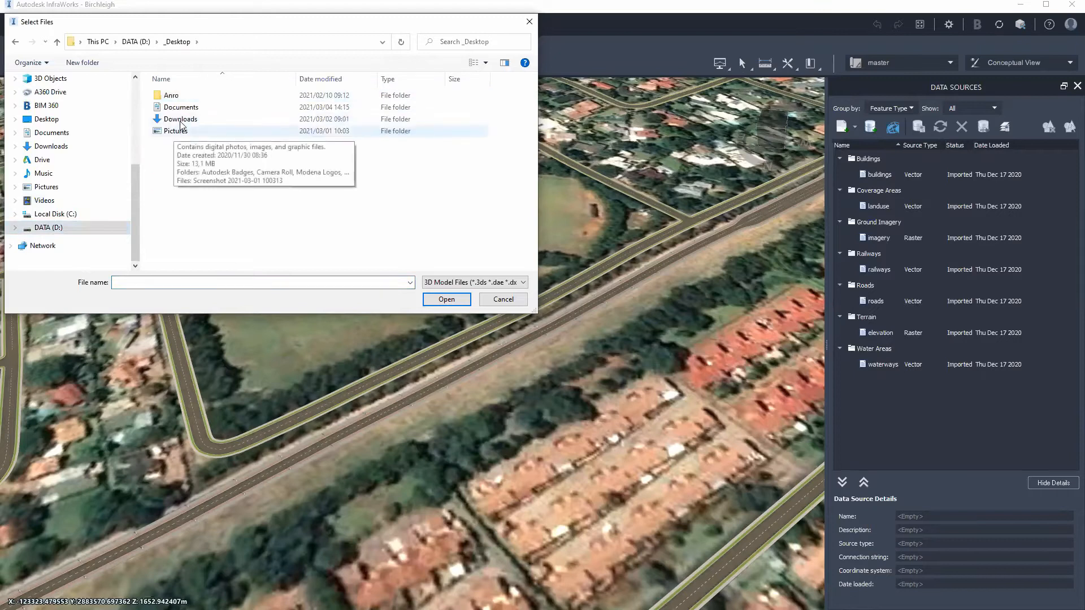
pyautogui.doubleClick(184, 96)
pyautogui.doubleClick(193, 131)
pyautogui.doubleClick(193, 107)
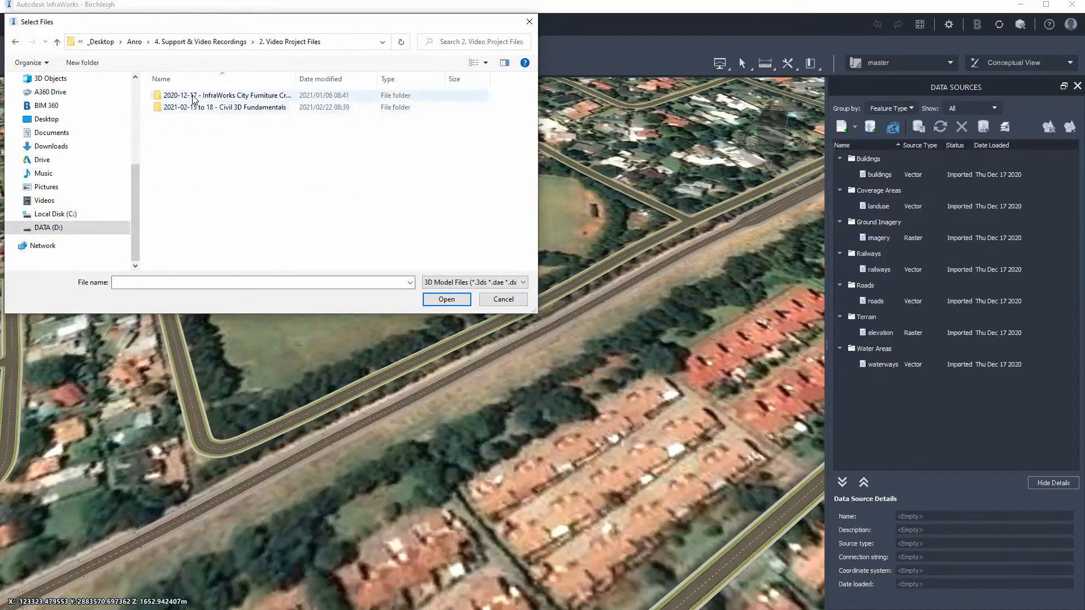
pyautogui.press('Return')
pyautogui.doubleClick(177, 119)
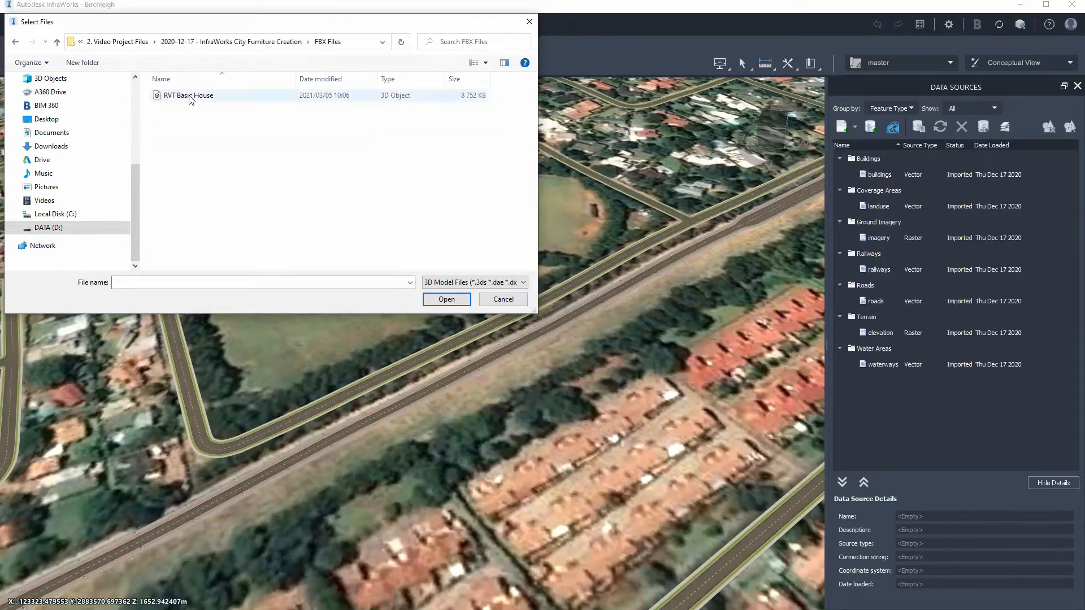
pyautogui.click(189, 96)
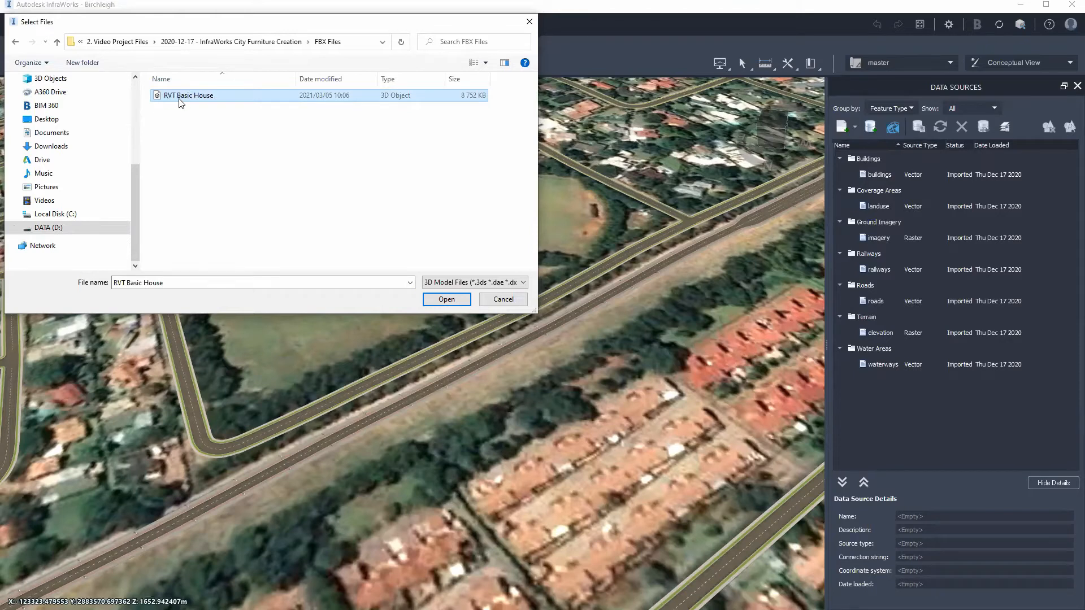
pyautogui.click(445, 300)
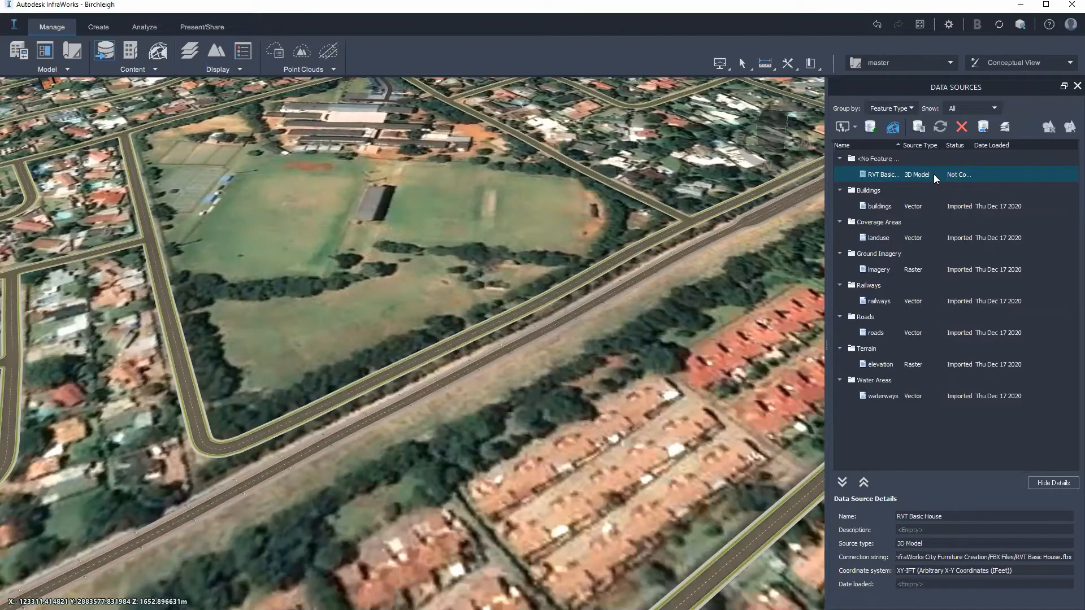
# Open the configuration of the RVT Basic House data source and inspect its 3D model preview.
pyautogui.rightClick(915, 176)
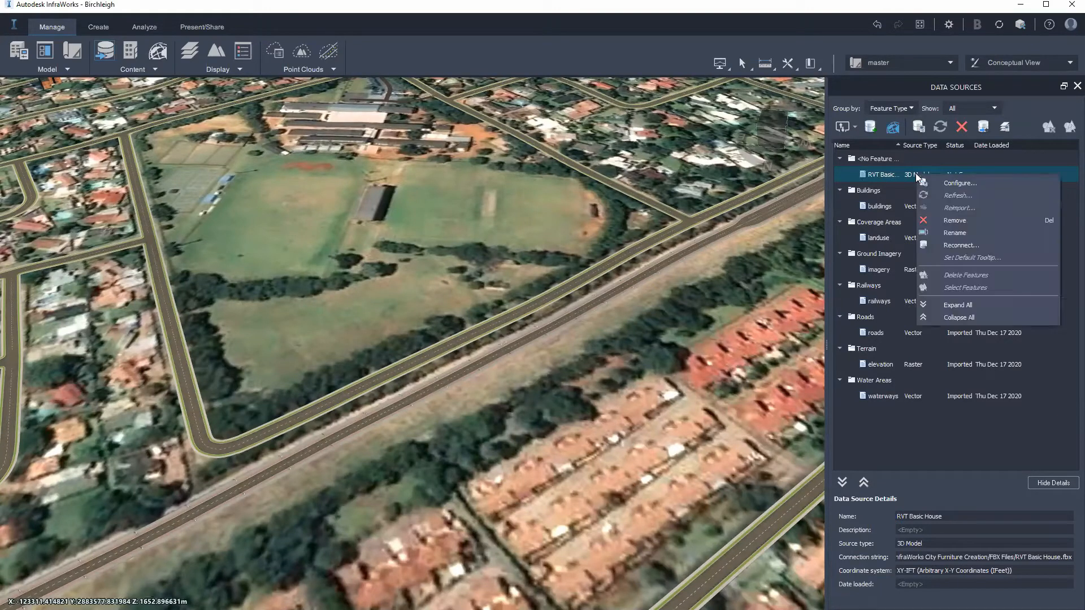
pyautogui.click(959, 185)
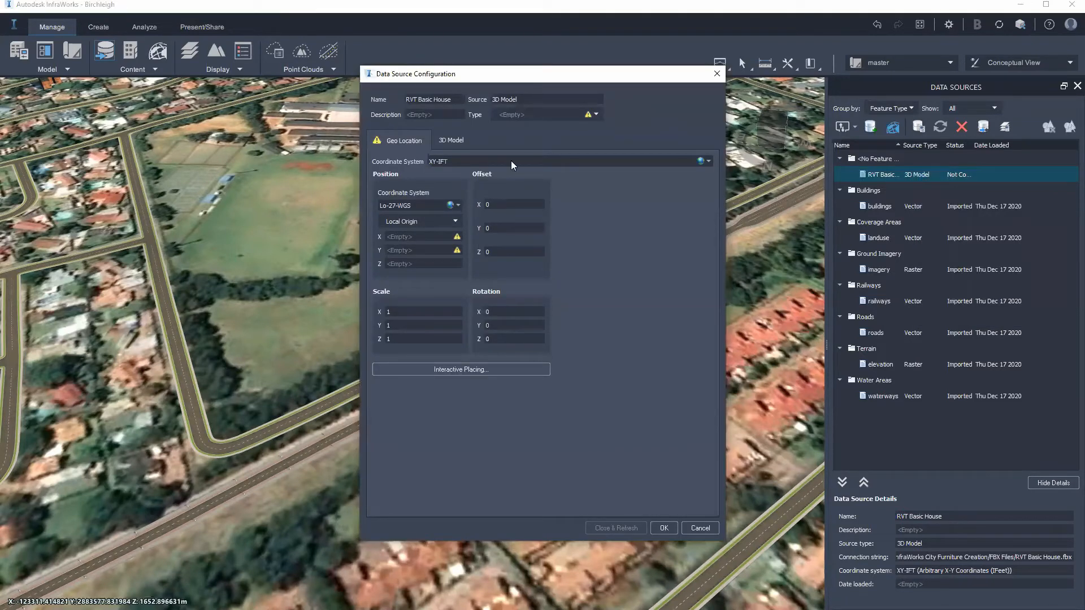
pyautogui.click(451, 140)
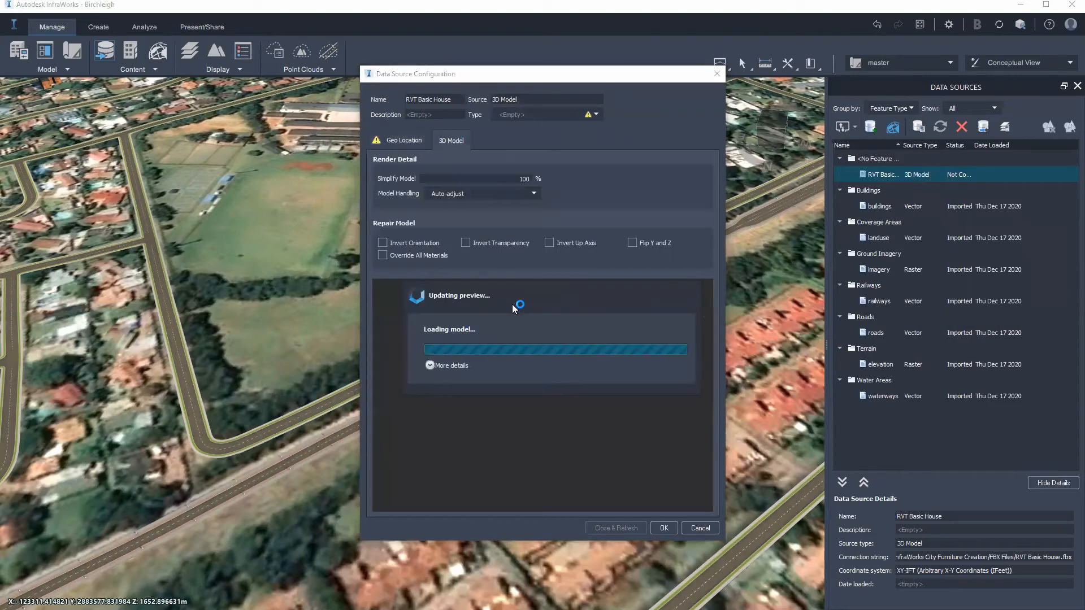
pyautogui.scroll(4, 549, 455)
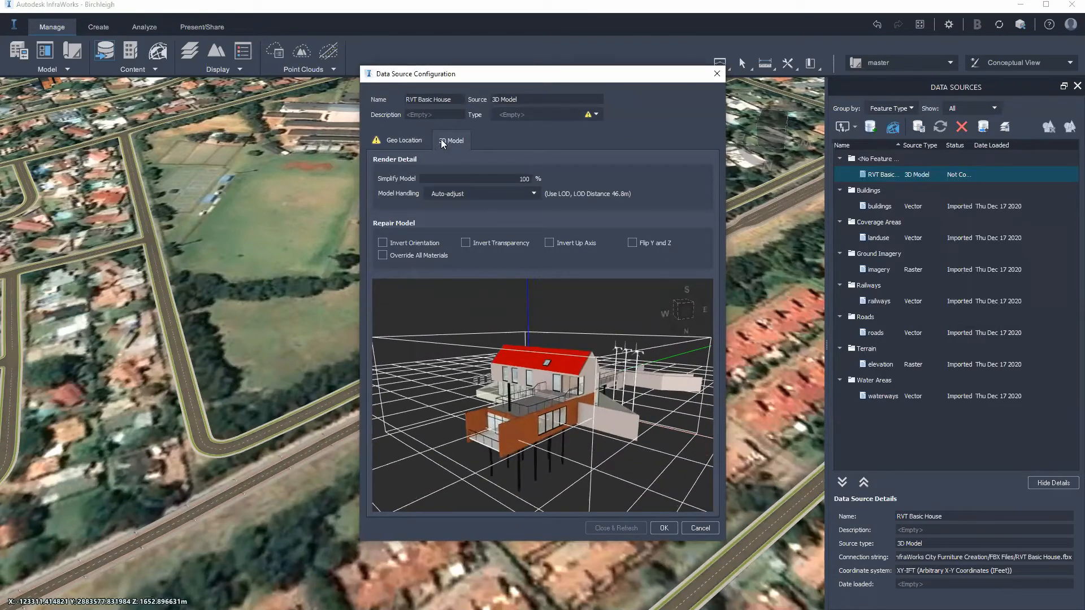
pyautogui.moveTo(586, 436); pyautogui.dragTo(595, 388)
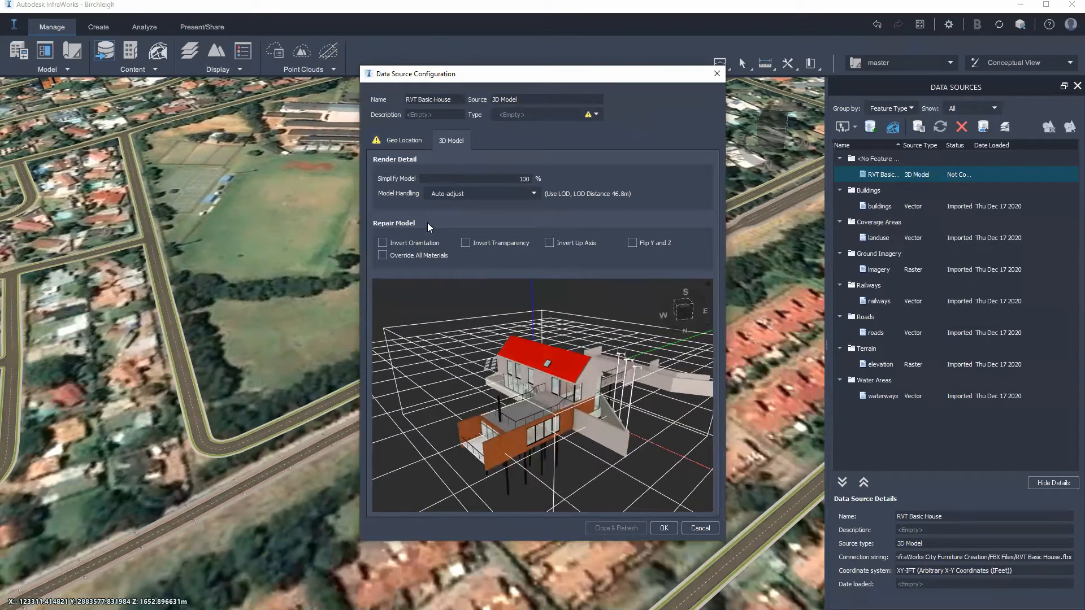
# Set the data source type to Buildings, check its tooltip settings and return to the geo location settings.
pyautogui.click(405, 140)
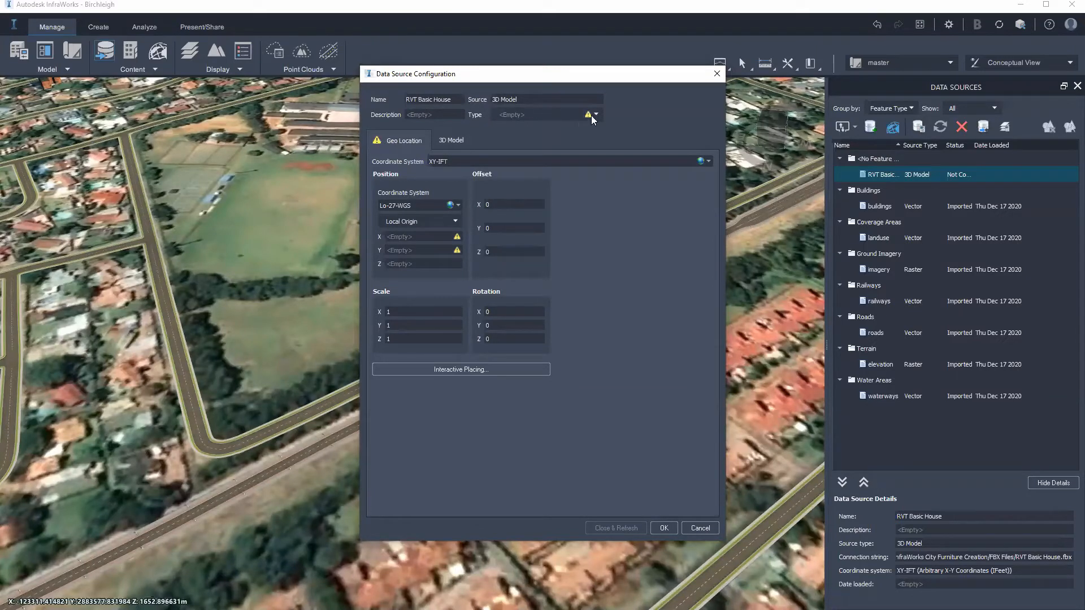
pyautogui.moveTo(591, 117)
pyautogui.click(597, 116)
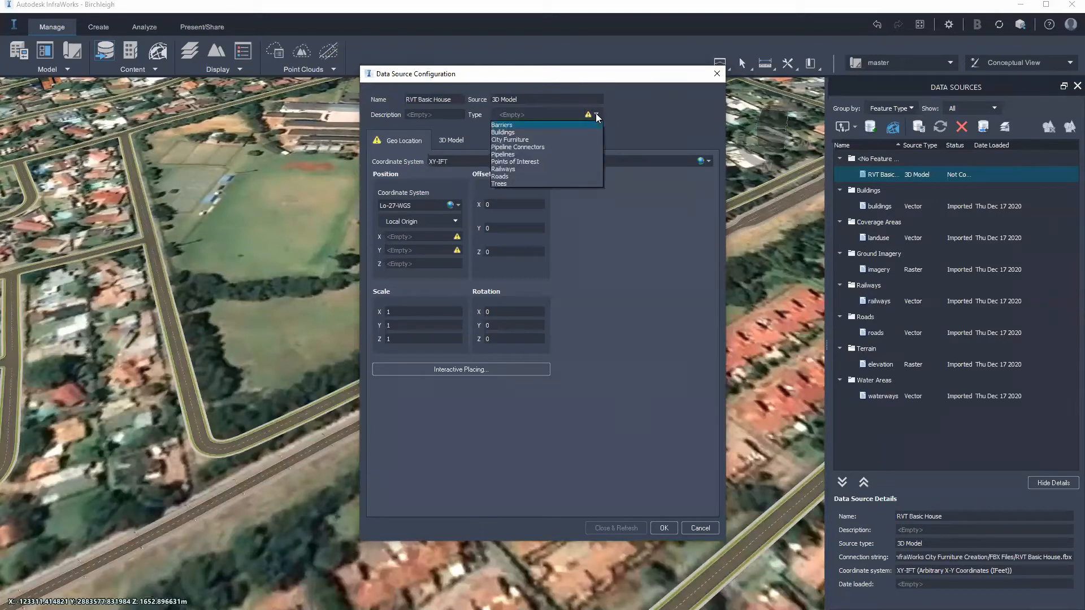
pyautogui.click(509, 133)
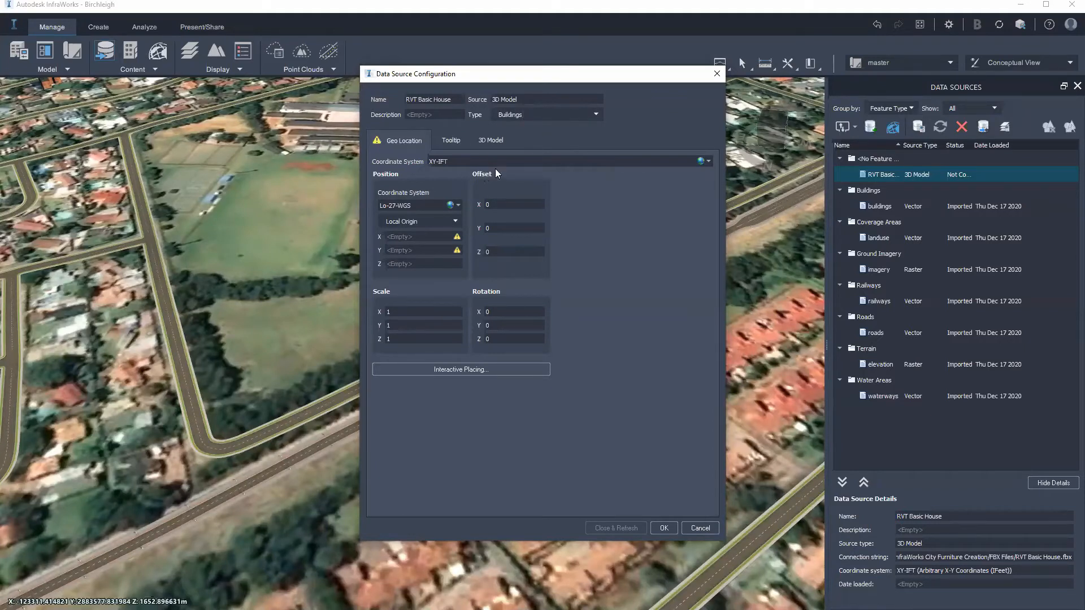
pyautogui.click(450, 141)
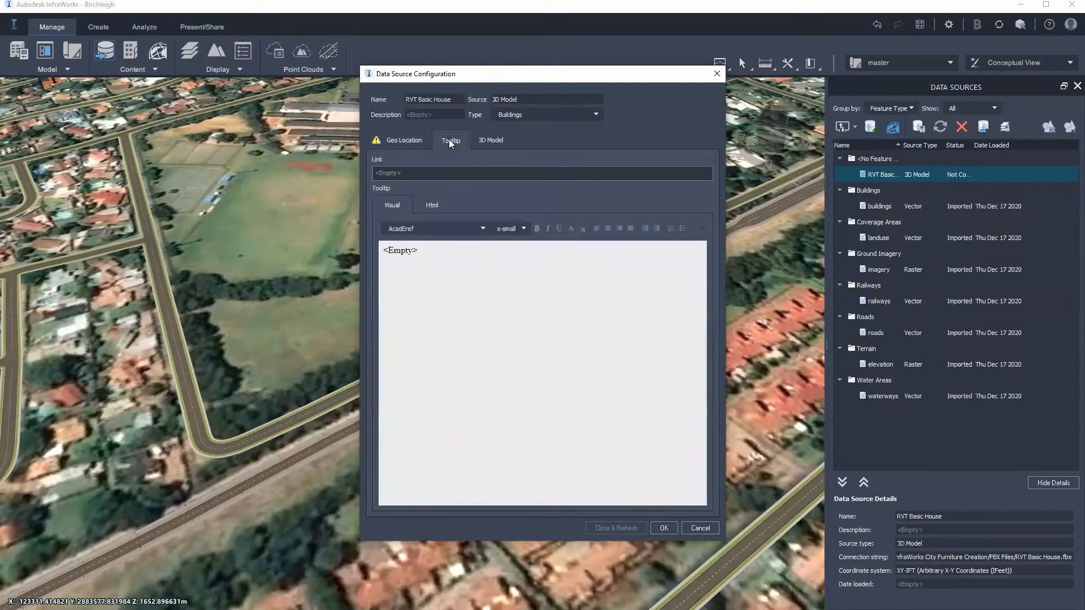
pyautogui.click(412, 142)
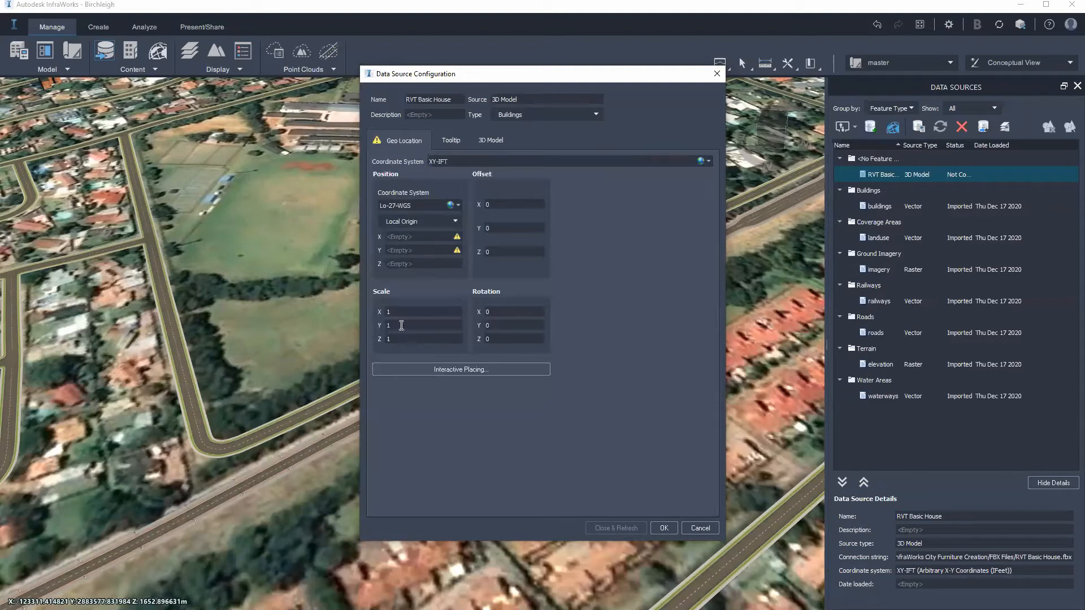
# Interactively place the house on the open grass inside the road bend, then close the configuration and refresh the data source.
pyautogui.click(462, 371)
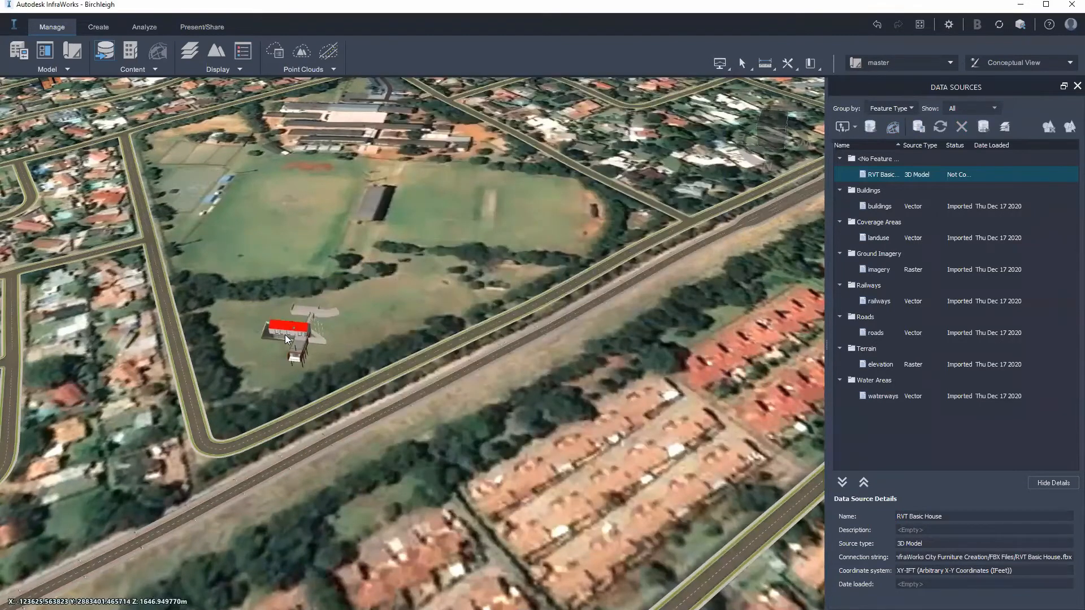
pyautogui.click(285, 334)
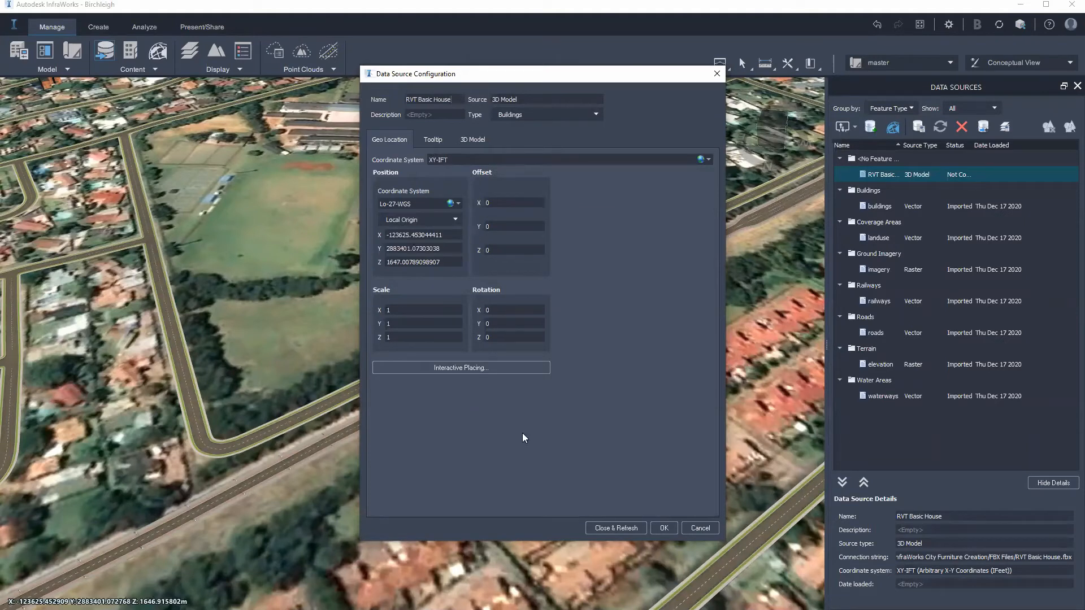
pyautogui.click(615, 527)
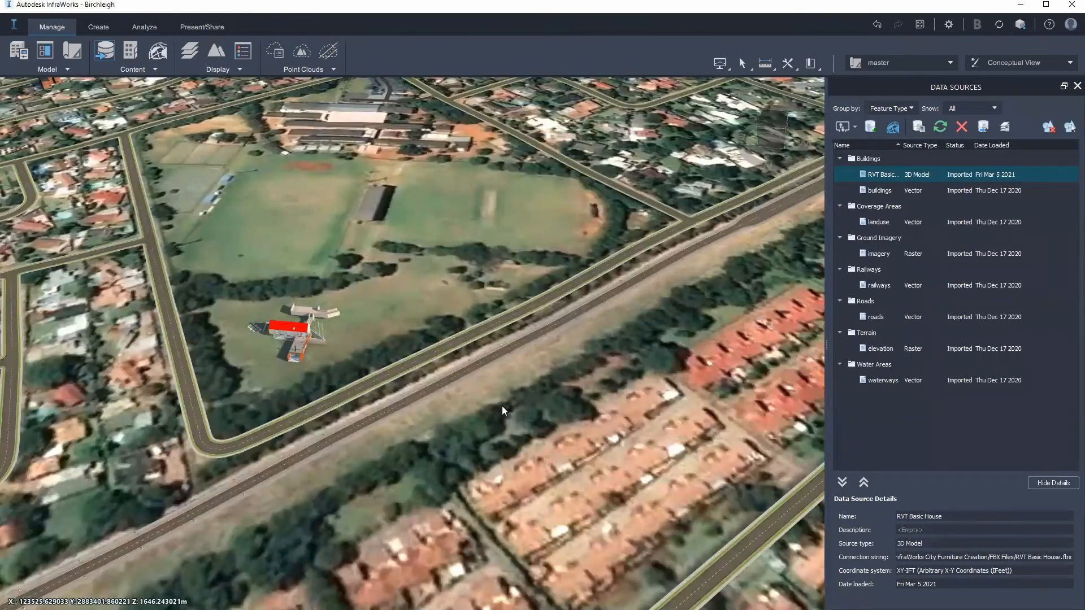
pyautogui.moveTo(462, 403); pyautogui.dragTo(399, 207)
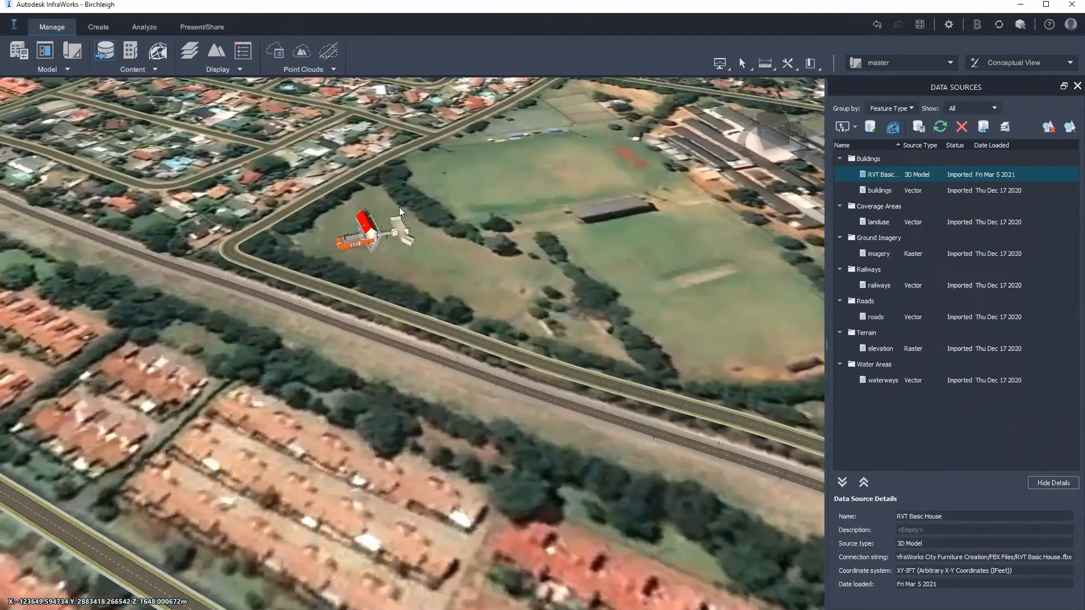
pyautogui.scroll(5, 519, 503)
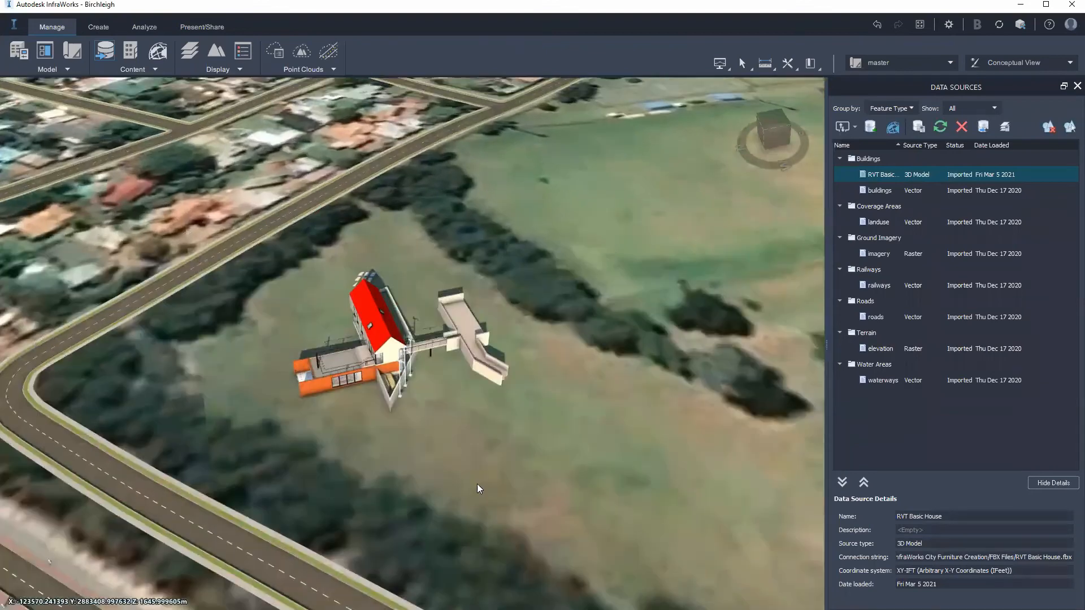
pyautogui.moveTo(477, 484); pyautogui.dragTo(514, 393)
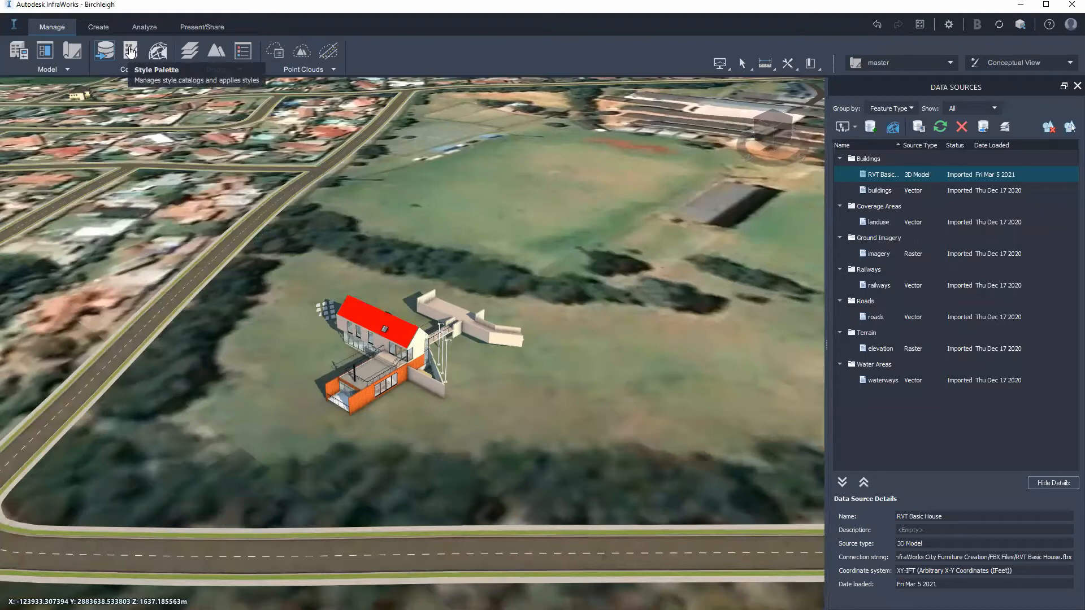
# Open the Style Palette and browse the 3D Model catalog to the Buildings/Residential folder.
pyautogui.click(135, 69)
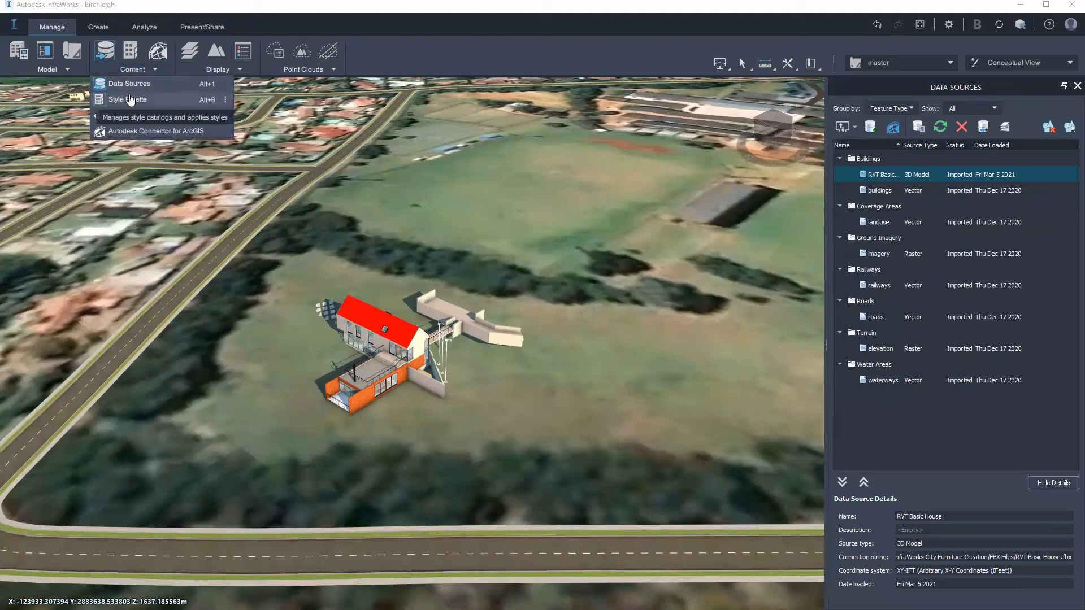
pyautogui.click(129, 99)
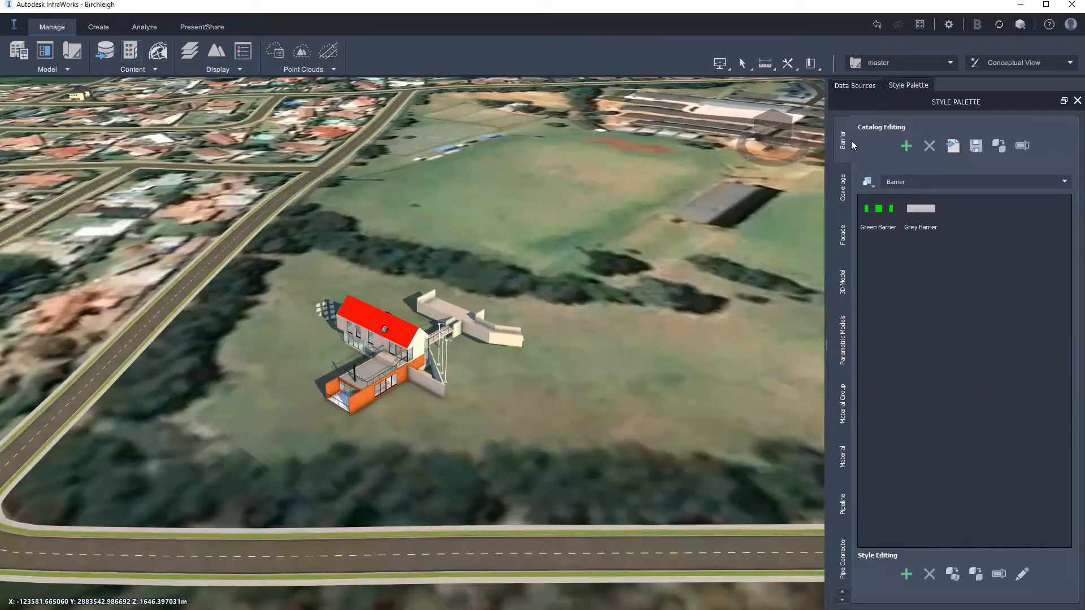
pyautogui.click(865, 86)
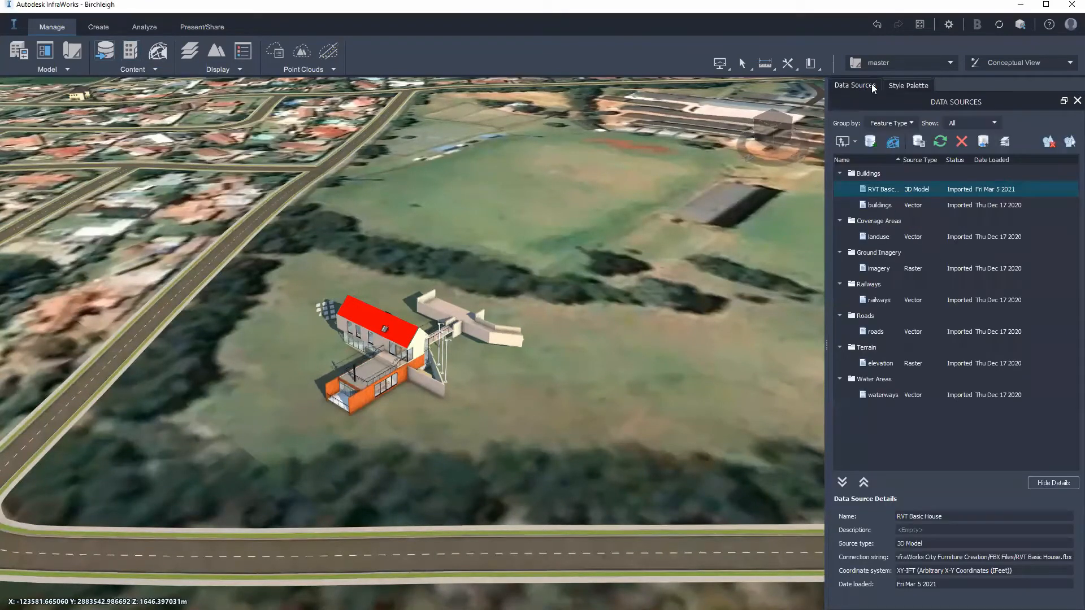
pyautogui.click(901, 86)
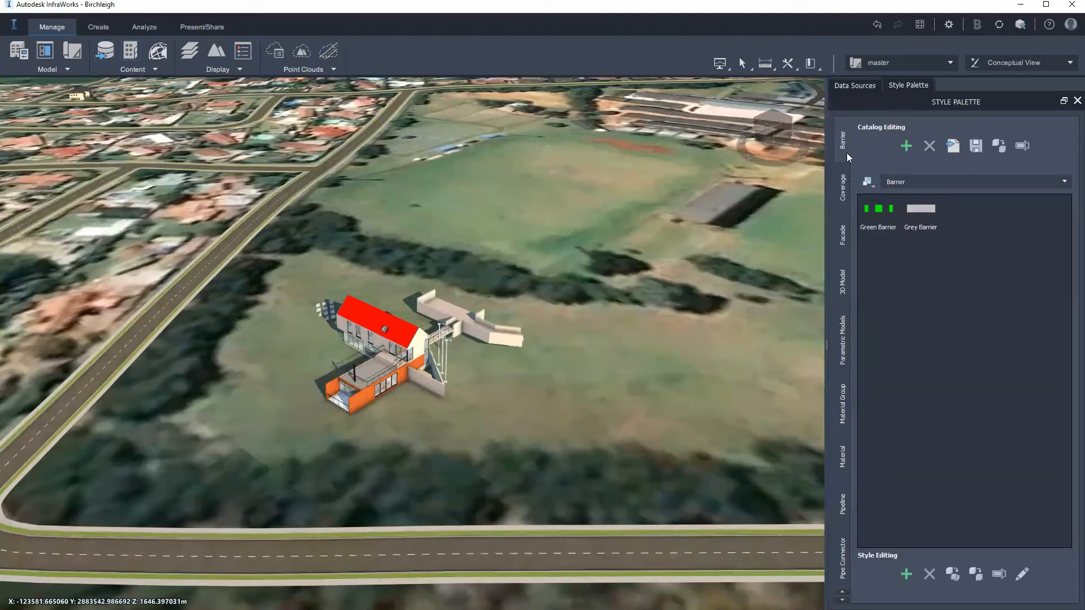
pyautogui.click(844, 289)
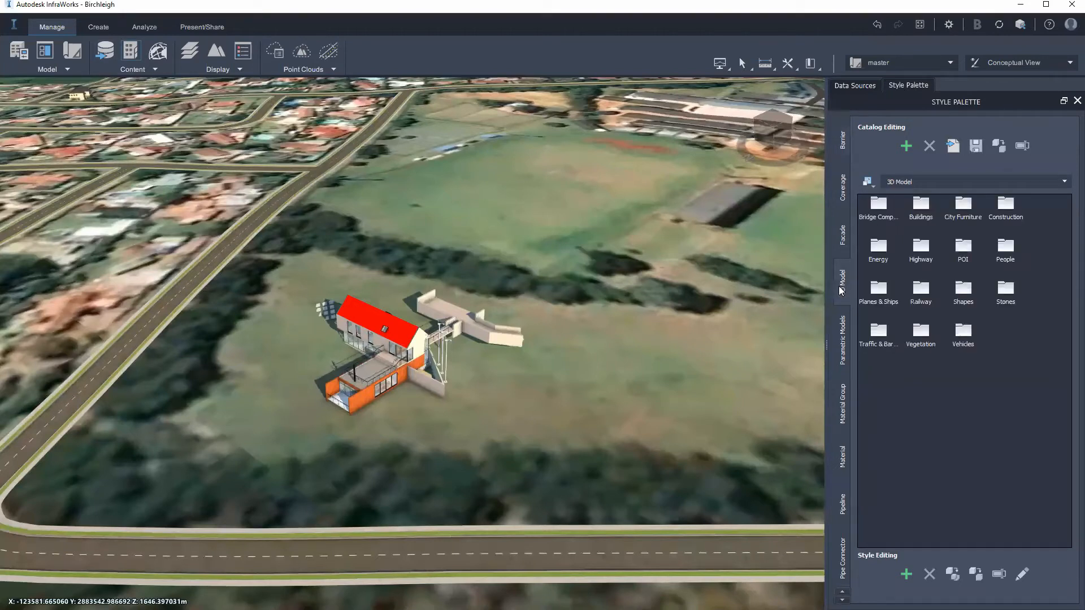
pyautogui.doubleClick(925, 208)
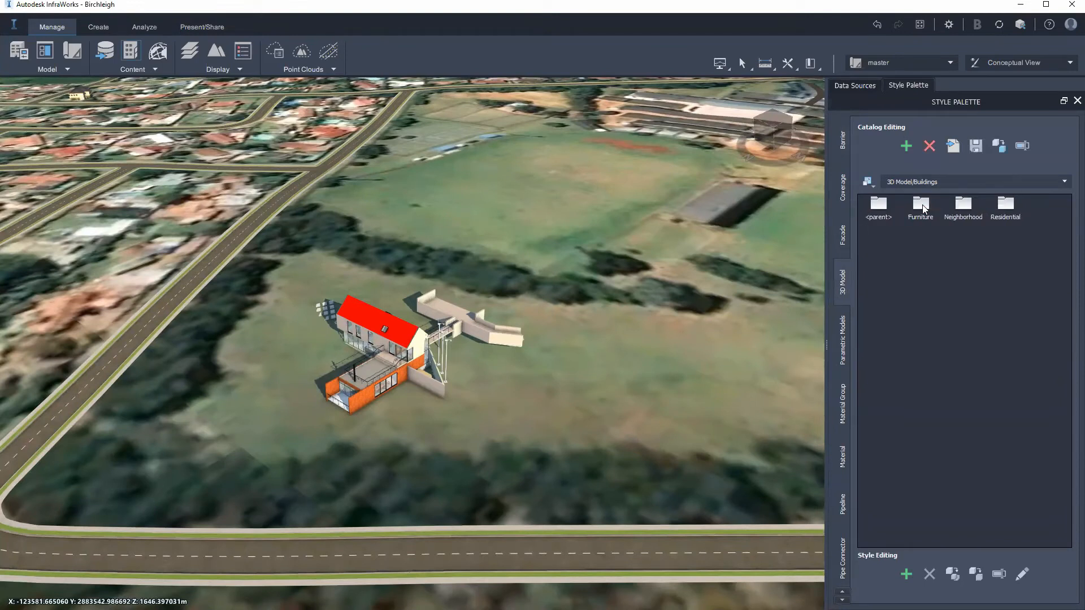
pyautogui.doubleClick(1007, 206)
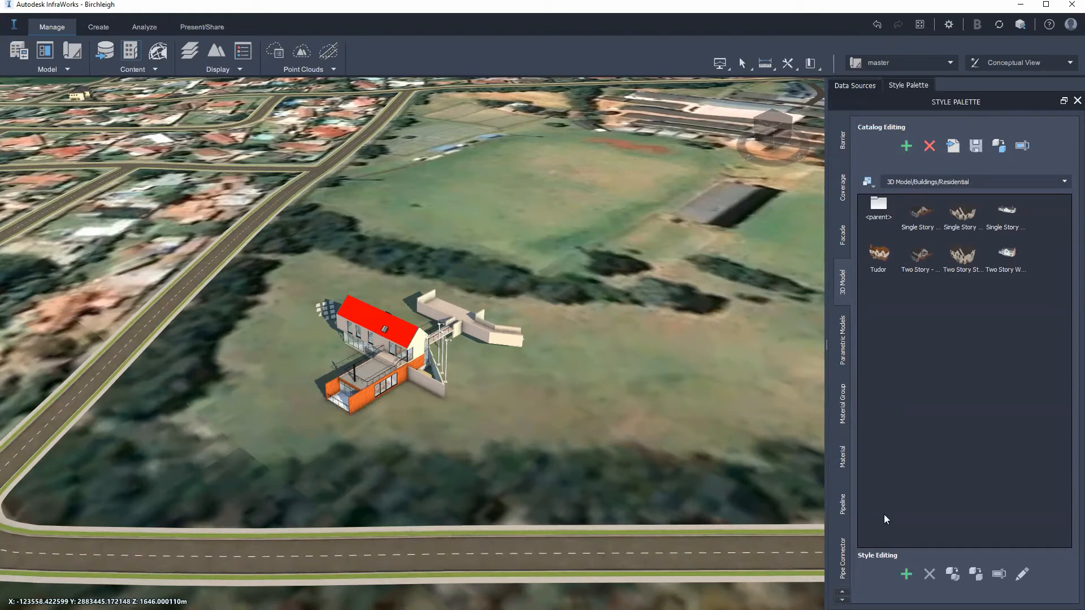
# Start a new 3D model style in the Residential catalog and load the RVT Basic House file from the FBX Files folder.
pyautogui.click(906, 576)
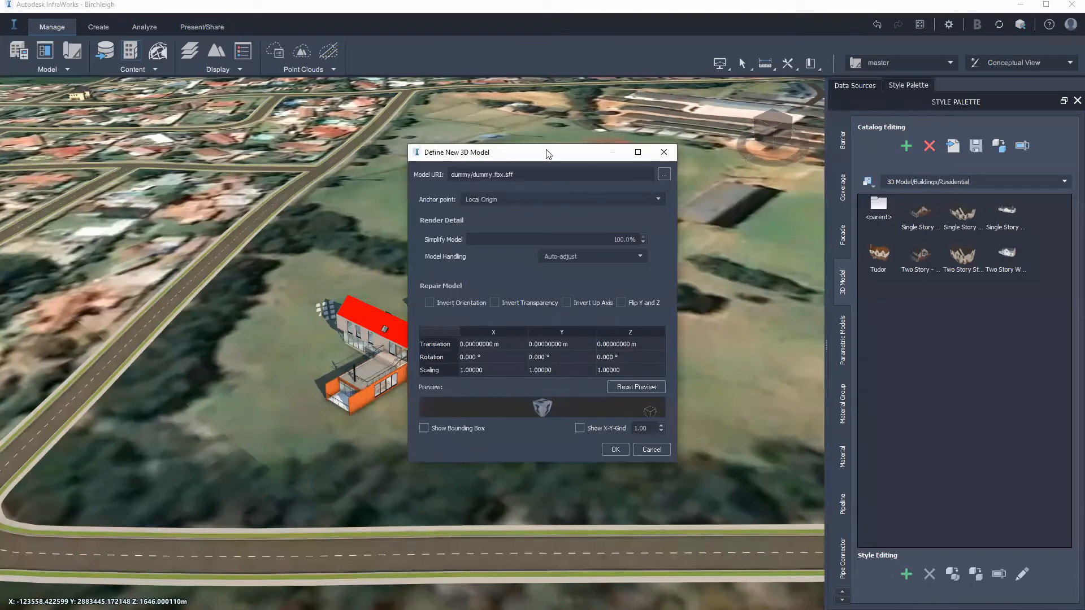
pyautogui.moveTo(519, 156); pyautogui.dragTo(517, 129)
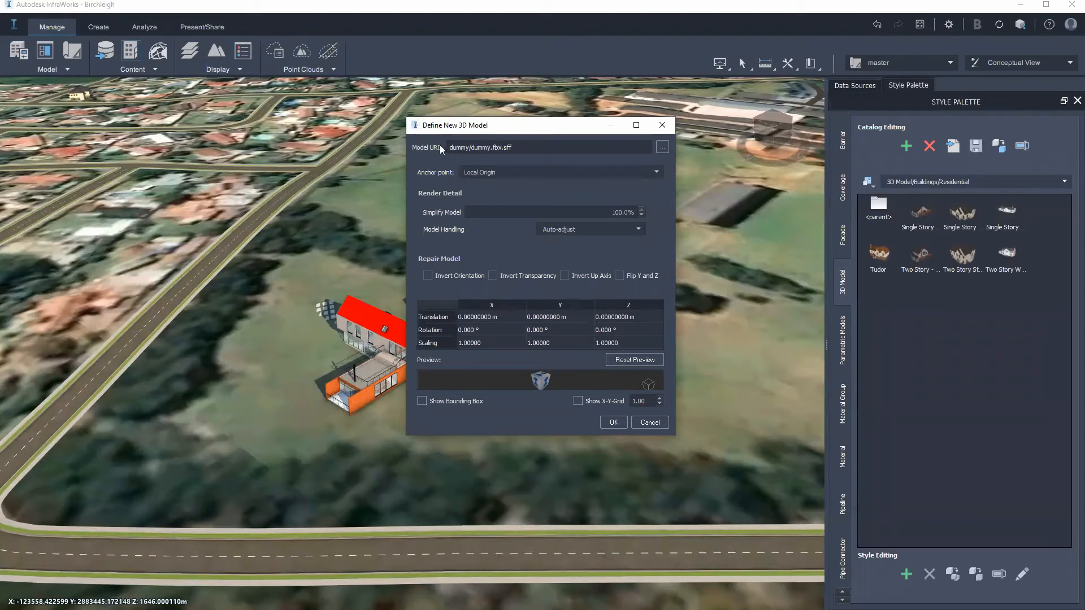
pyautogui.click(663, 148)
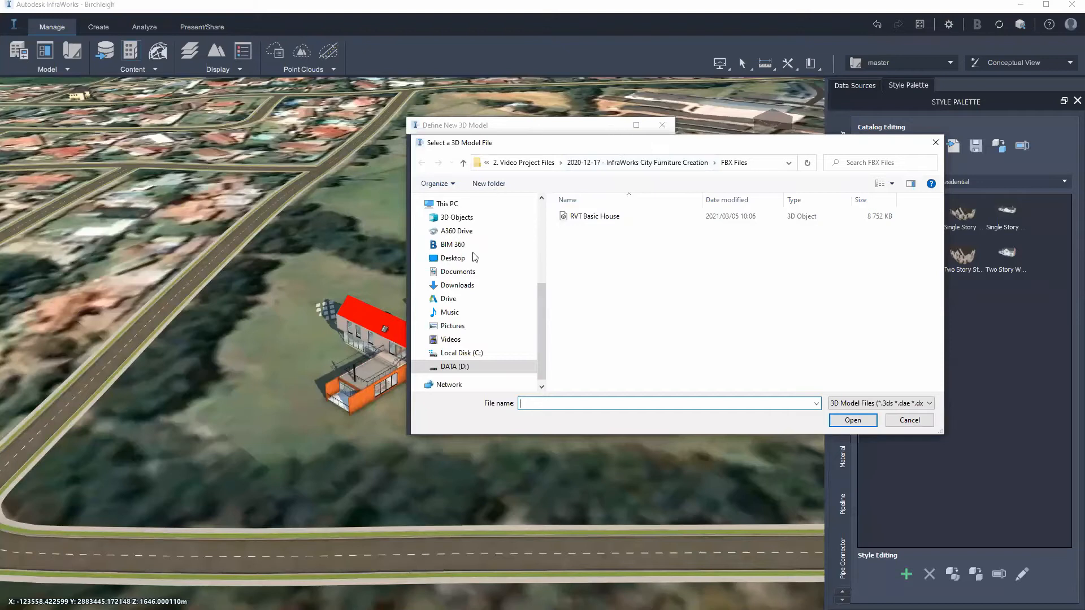
pyautogui.moveTo(618, 148); pyautogui.dragTo(496, 188)
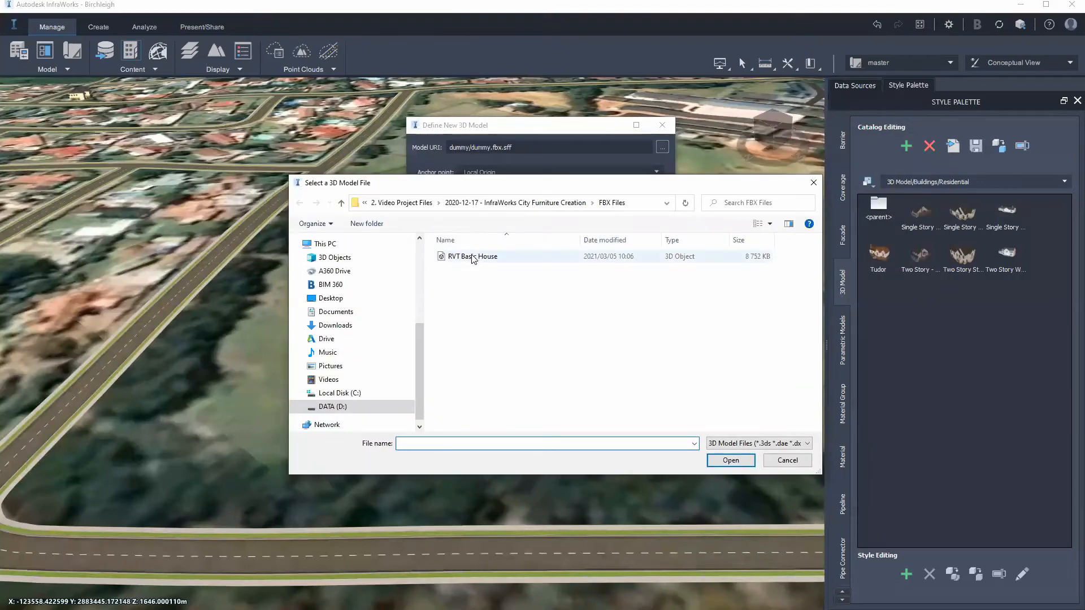
pyautogui.click(473, 258)
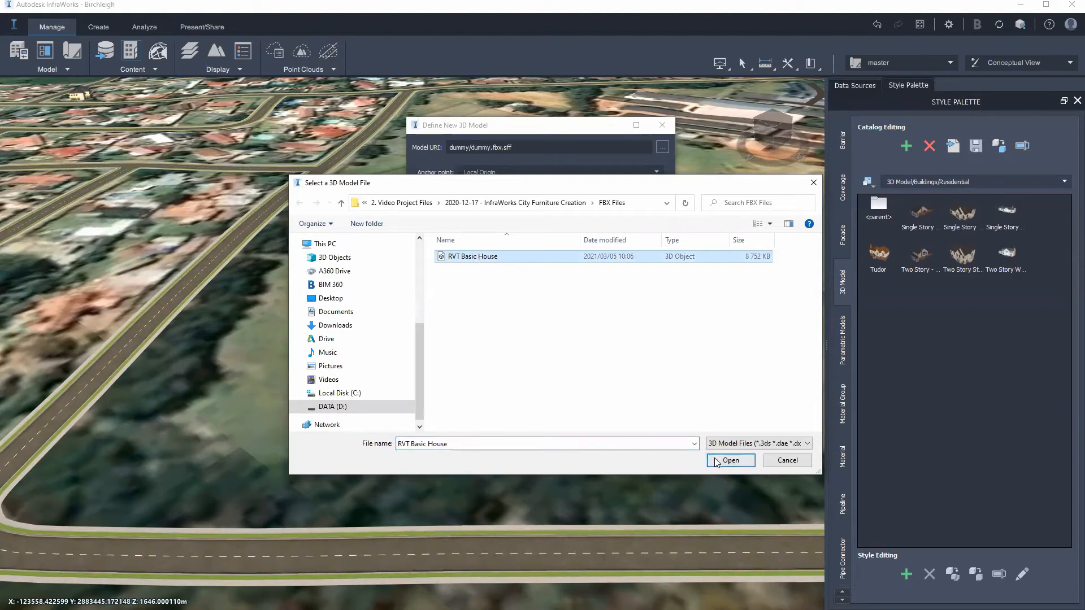
pyautogui.click(729, 460)
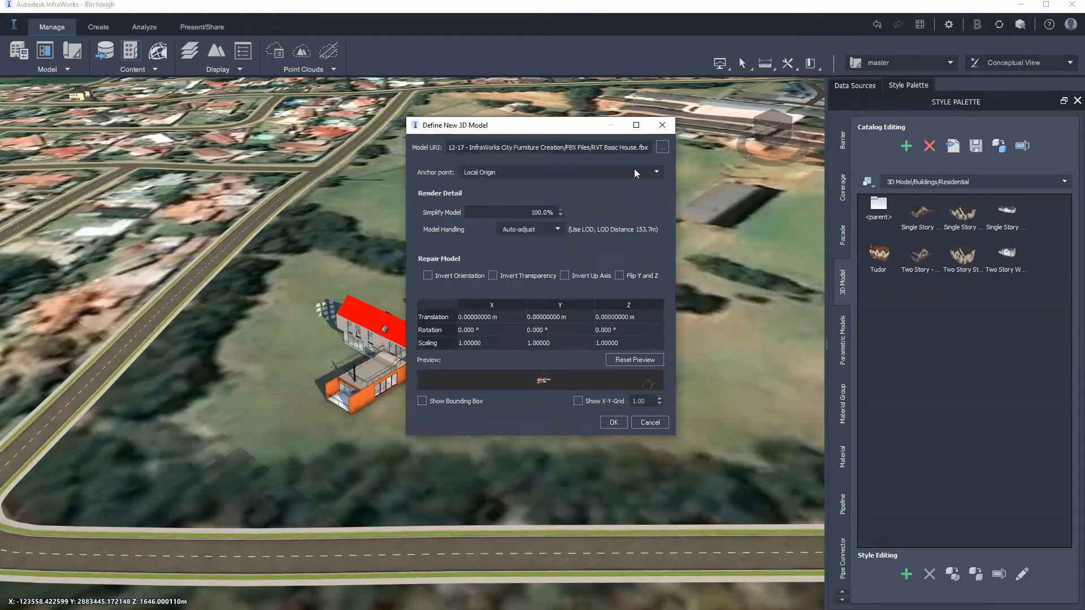
# Choose Local Origin as the new style's anchor point and check the model handling options, leaving Auto-adjust selected.
pyautogui.click(656, 173)
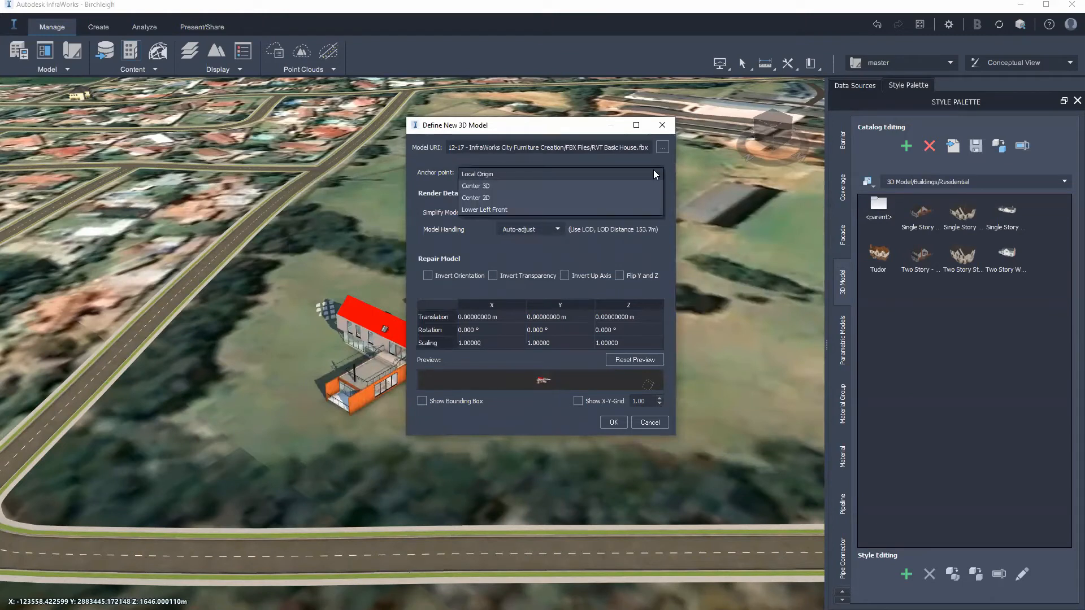
pyautogui.click(499, 174)
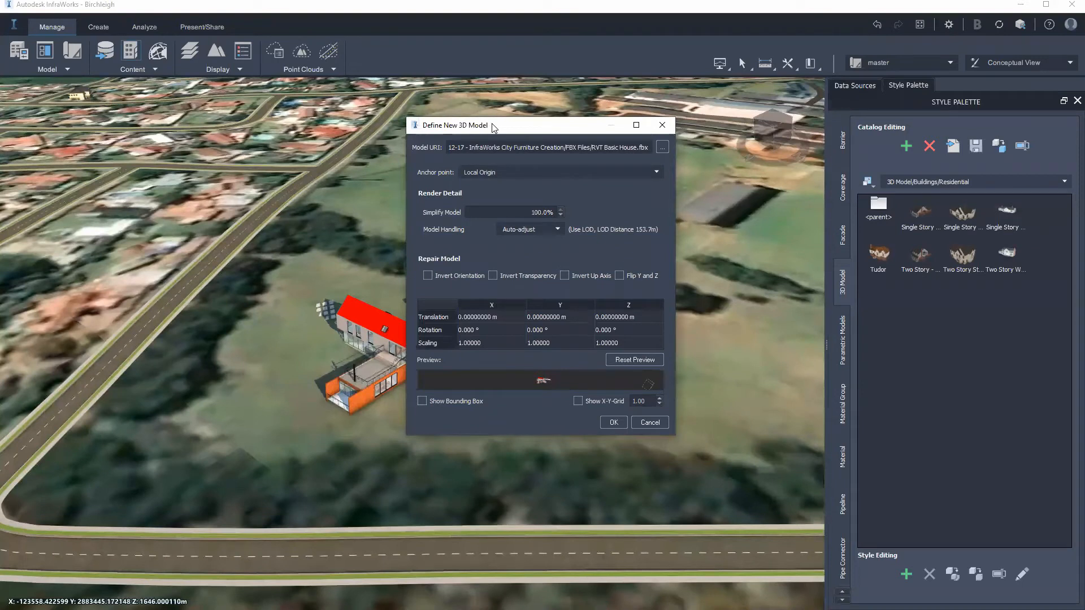
pyautogui.moveTo(493, 126); pyautogui.dragTo(618, 126)
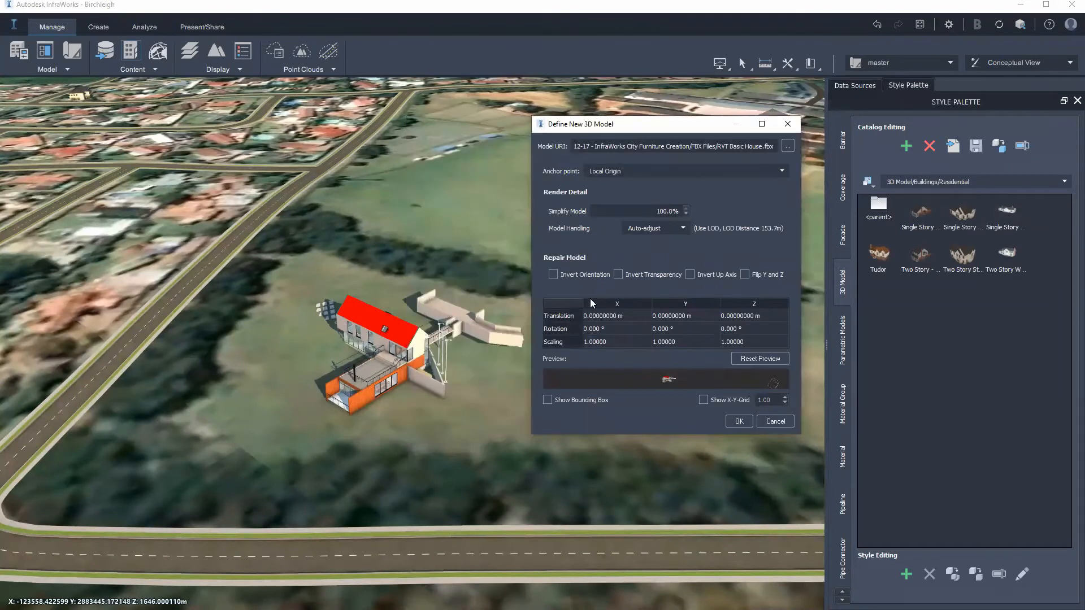
pyautogui.click(682, 228)
pyautogui.click(683, 228)
# Enlarge the Define New 3D Model window and examine the house in the preview.
pyautogui.moveTo(662, 124); pyautogui.dragTo(555, 35)
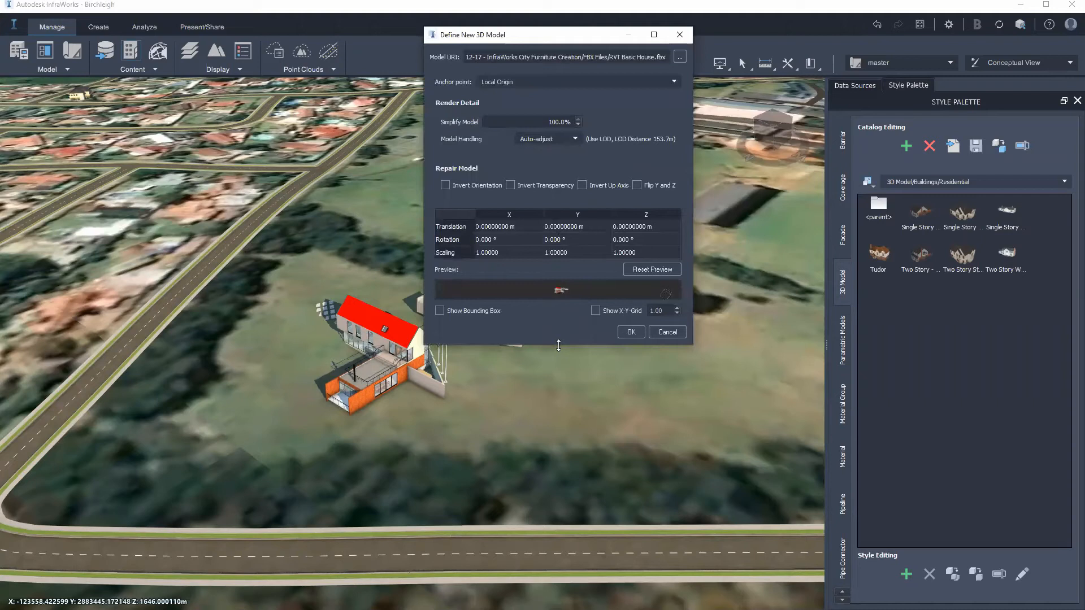
pyautogui.moveTo(558, 346); pyautogui.dragTo(570, 536)
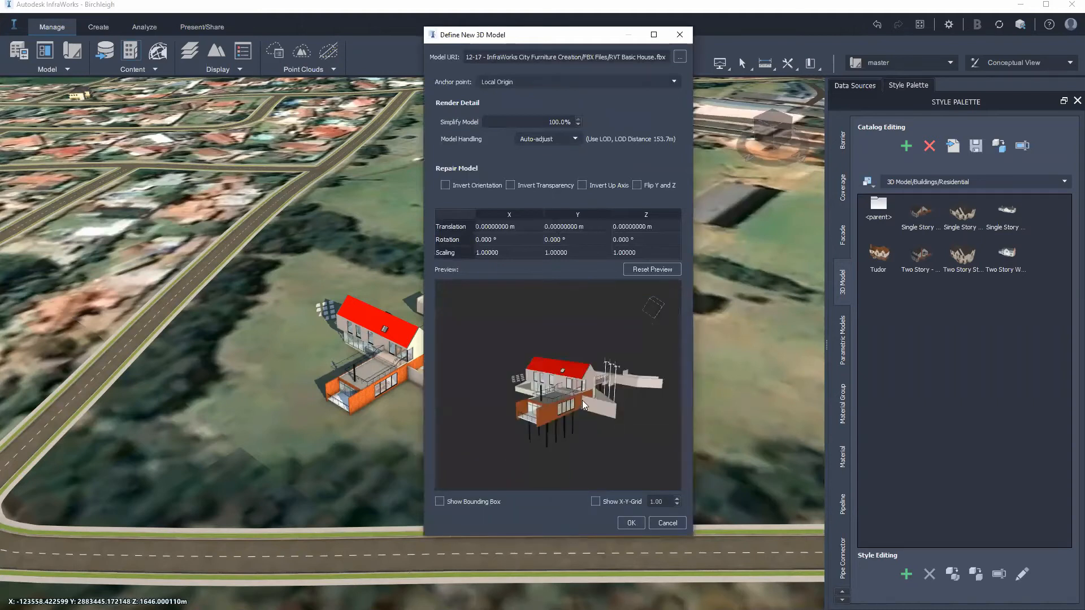
pyautogui.moveTo(592, 416)
pyautogui.mouseDown()
pyautogui.moveTo(529, 421)
pyautogui.moveTo(593, 430)
pyautogui.moveTo(606, 410)
pyautogui.mouseUp()
pyautogui.scroll(4, 560, 404)
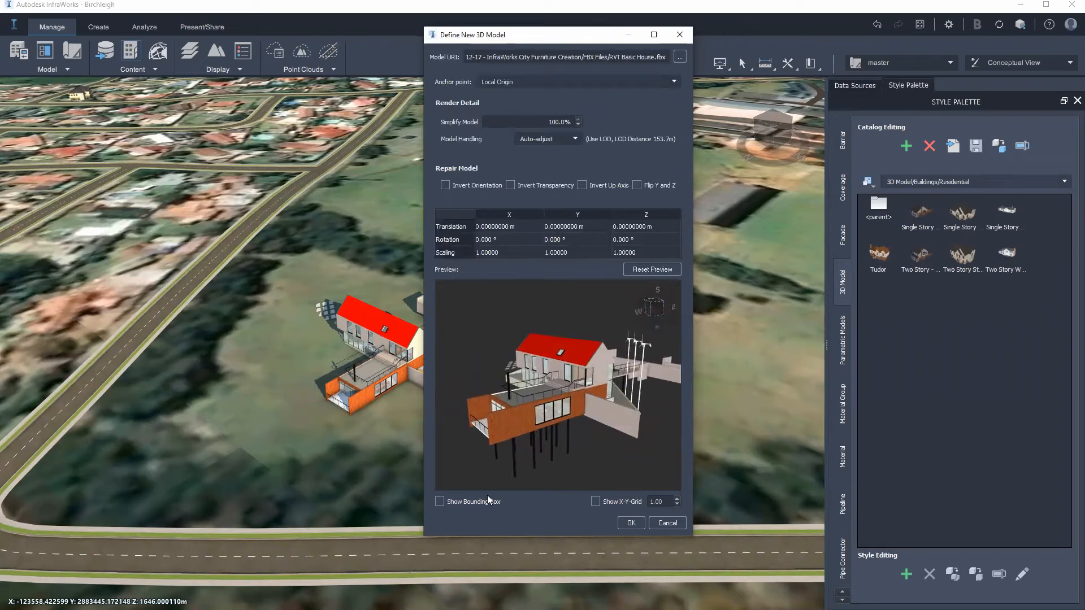
# Show the bounding box in the 3D model preview, examine the house from other angles, and accept the style definition.
pyautogui.click(455, 504)
pyautogui.moveTo(531, 425); pyautogui.dragTo(577, 410)
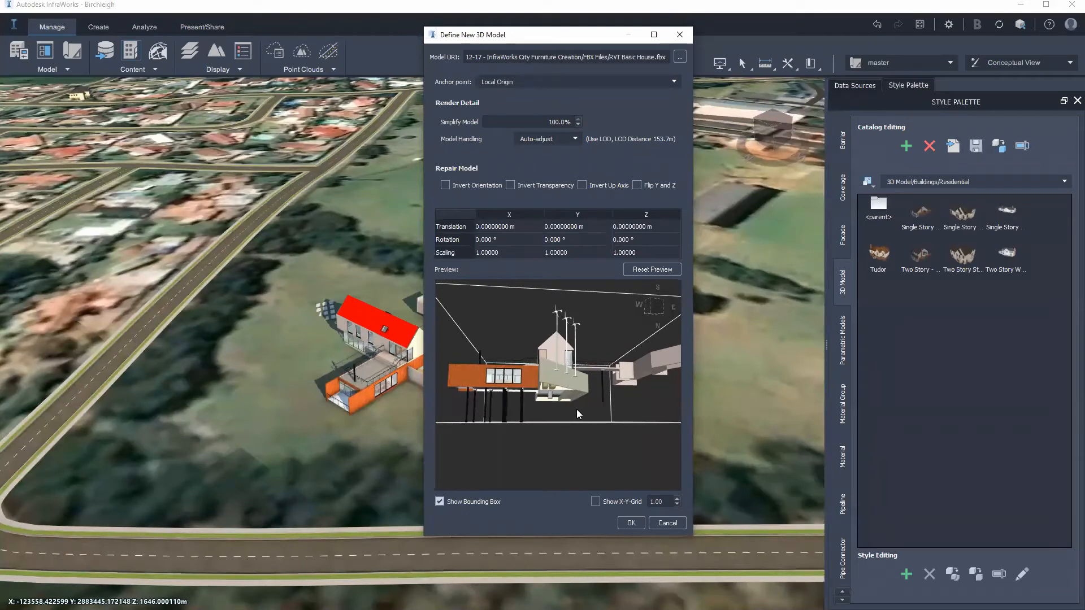
pyautogui.moveTo(577, 409); pyautogui.dragTo(568, 430)
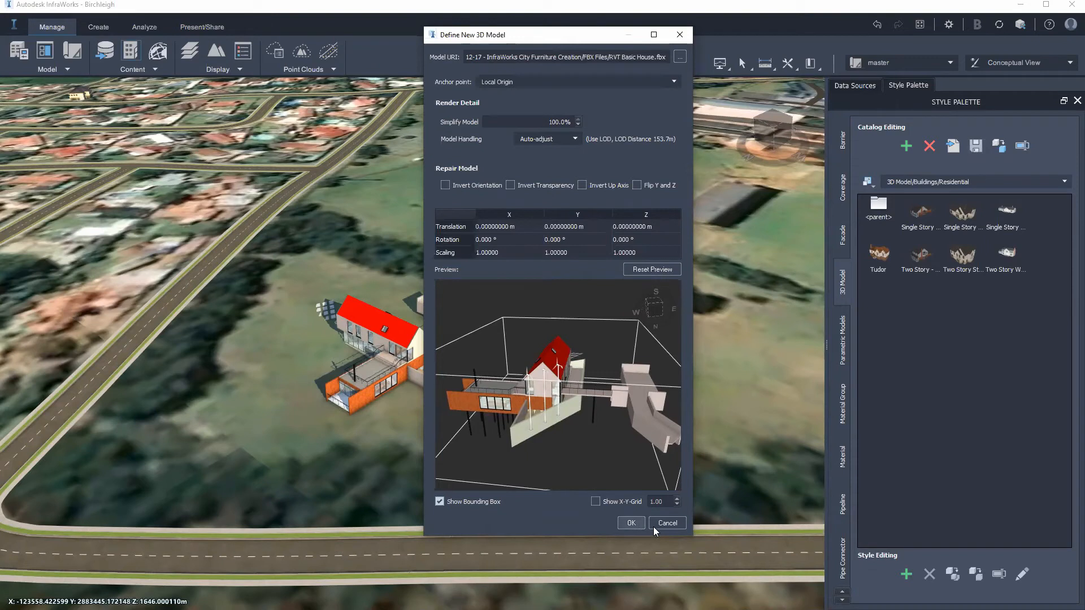
pyautogui.press('Escape')
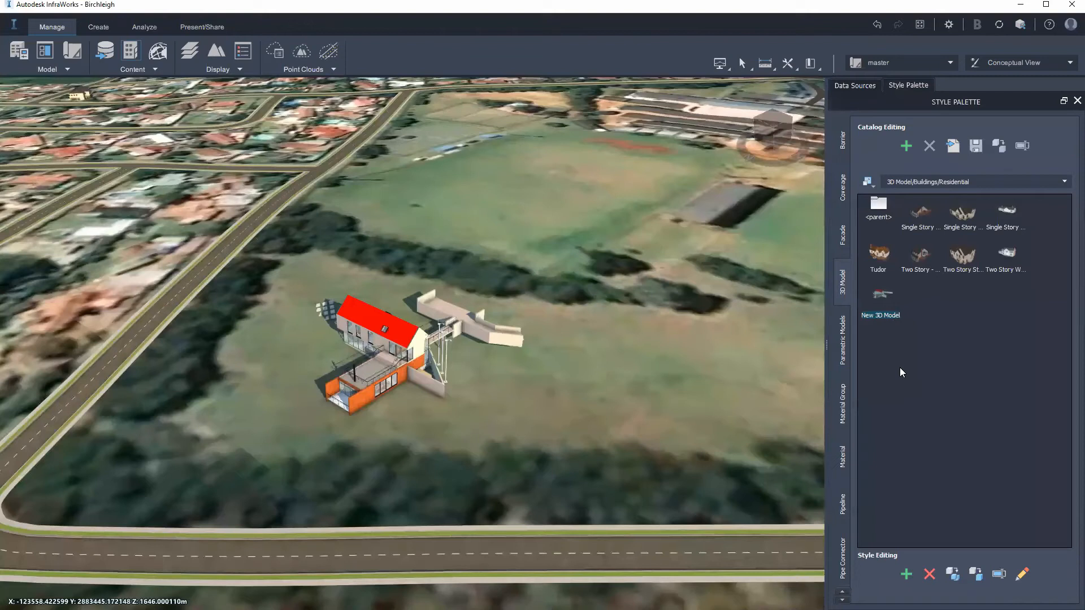
# Name the new Residential 3D model style Basic RVT House and close the Style Palette.
pyautogui.write('Basic ')
pyautogui.write('R')
pyautogui.write('VT House')
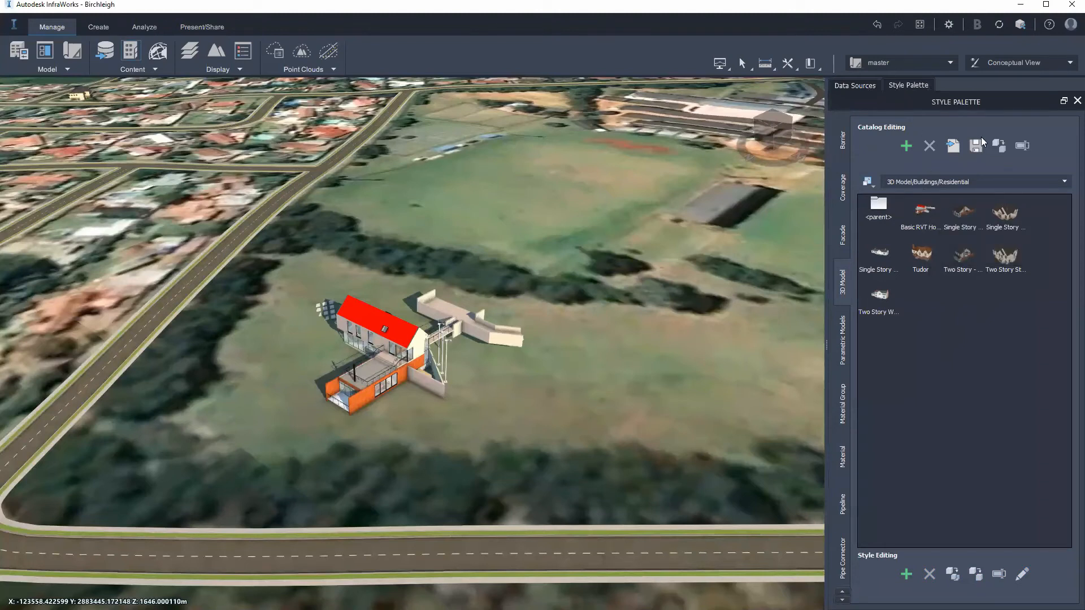
pyautogui.click(1076, 102)
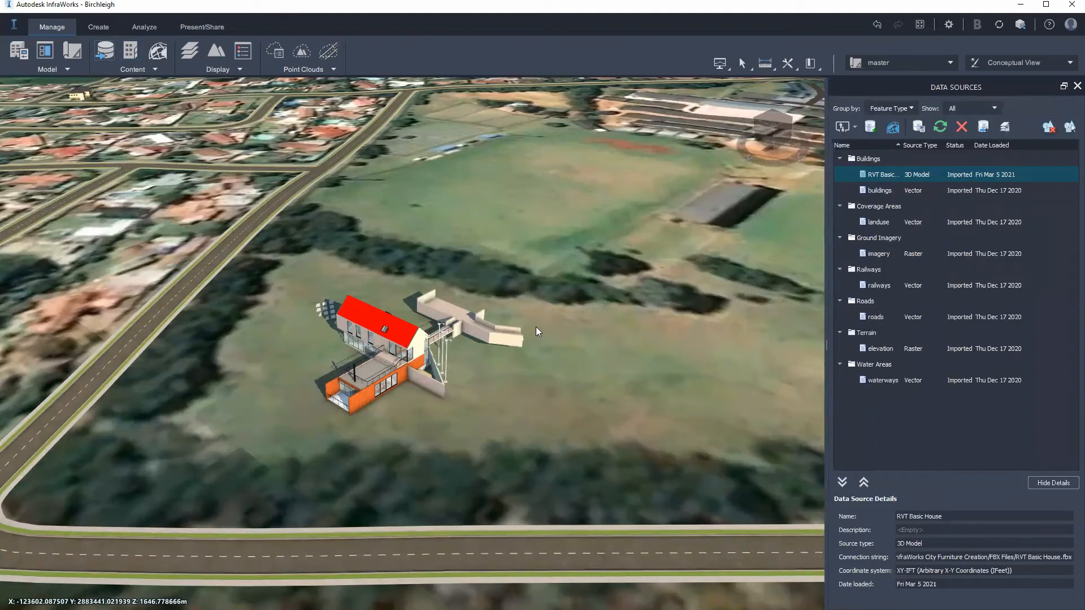
# Select the placed house in the model and check its height.
pyautogui.click(383, 373)
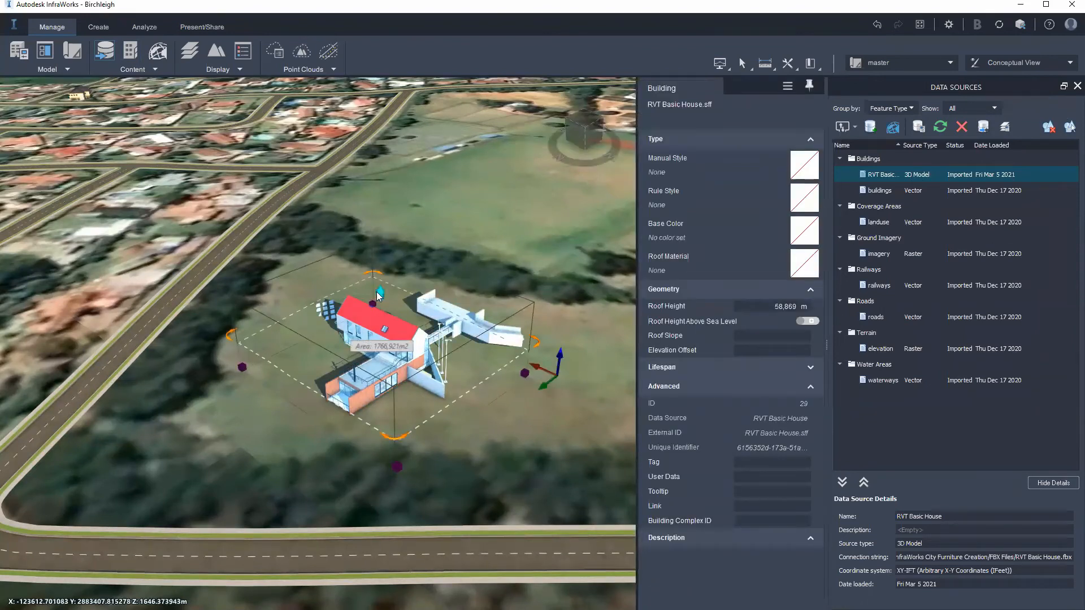
pyautogui.moveTo(381, 295)
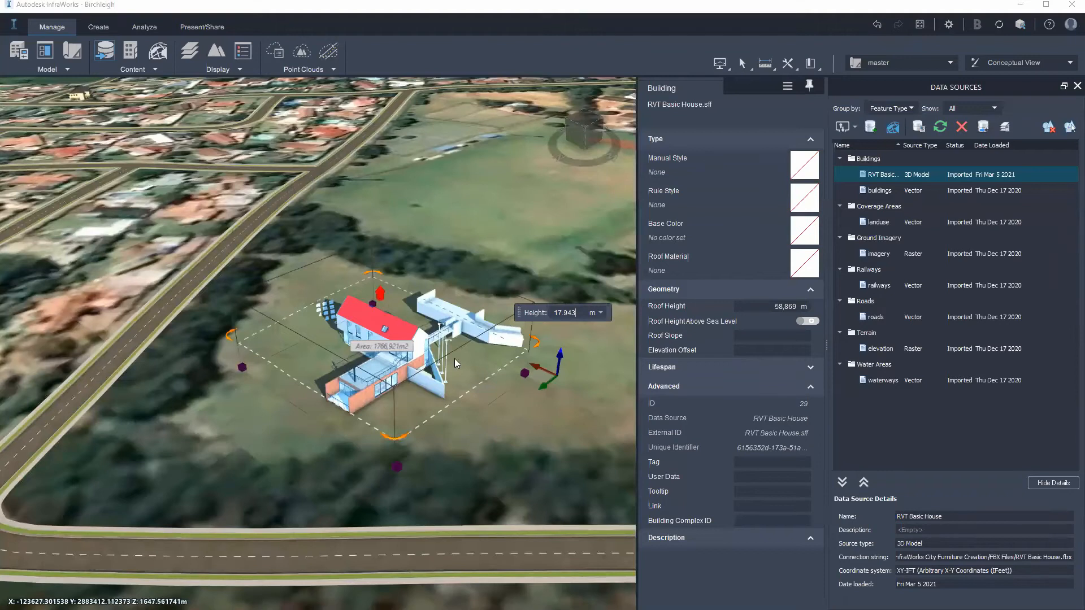
pyautogui.click(583, 376)
# Delete the placed house from the model and remove the RVT Basic House data source with its features.
pyautogui.click(418, 362)
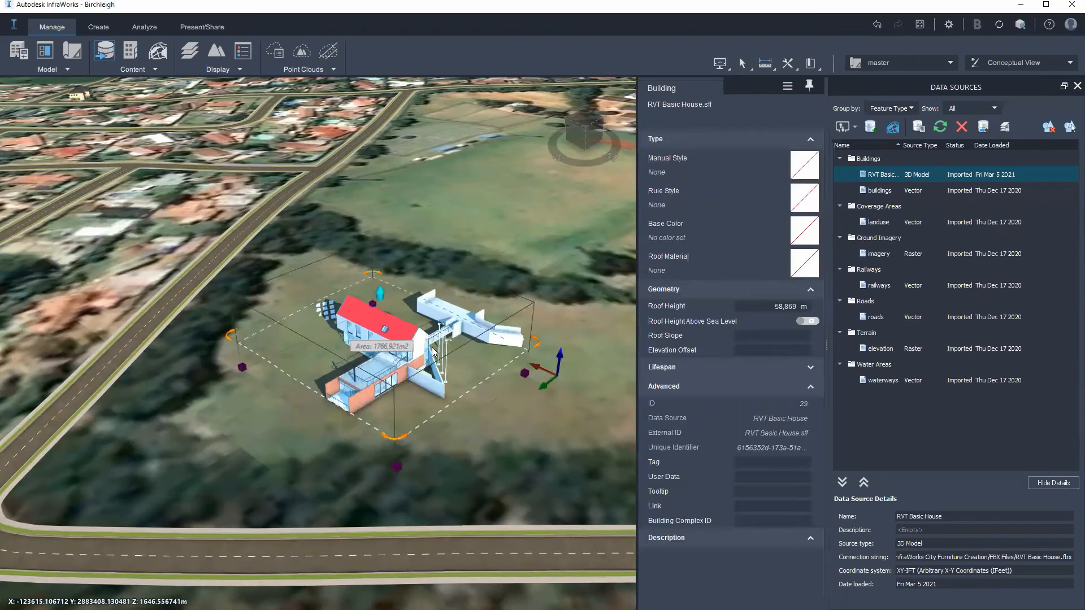
pyautogui.press('Delete')
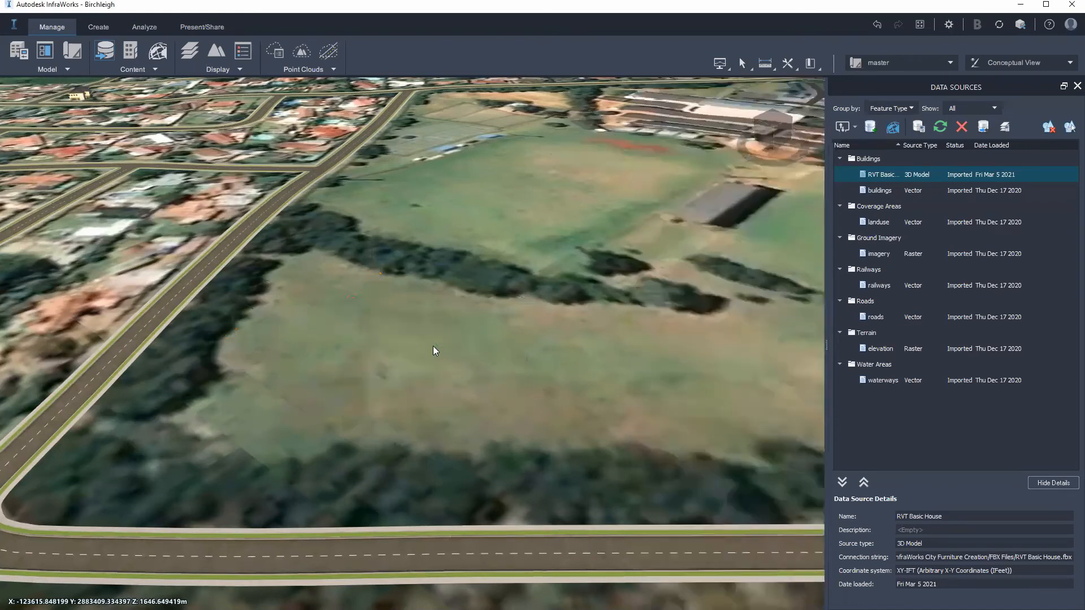
pyautogui.click(961, 128)
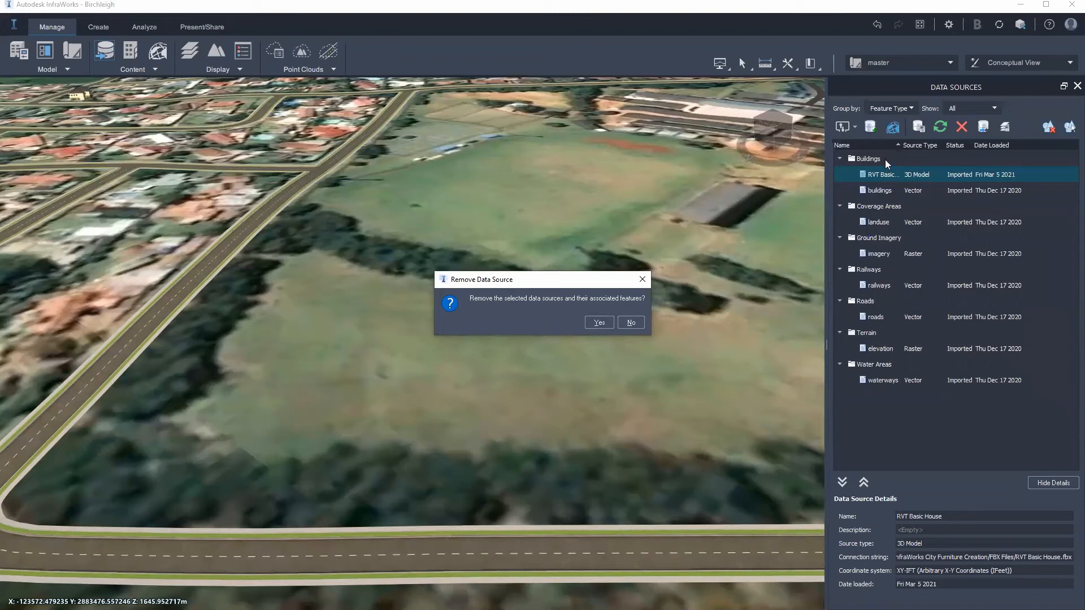
pyautogui.click(598, 323)
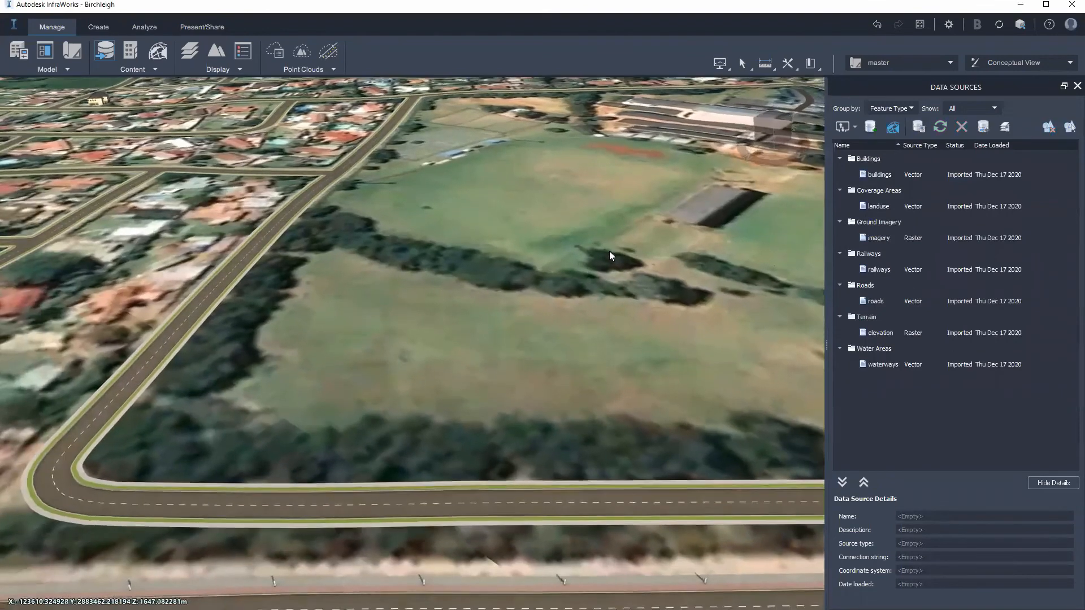
# Close the Data Sources panel and start adding a City Furniture object in the area of the open field.
pyautogui.moveTo(609, 251); pyautogui.dragTo(625, 275)
pyautogui.moveTo(625, 275); pyautogui.dragTo(539, 275, button='middle')
pyautogui.moveTo(520, 342); pyautogui.dragTo(551, 336)
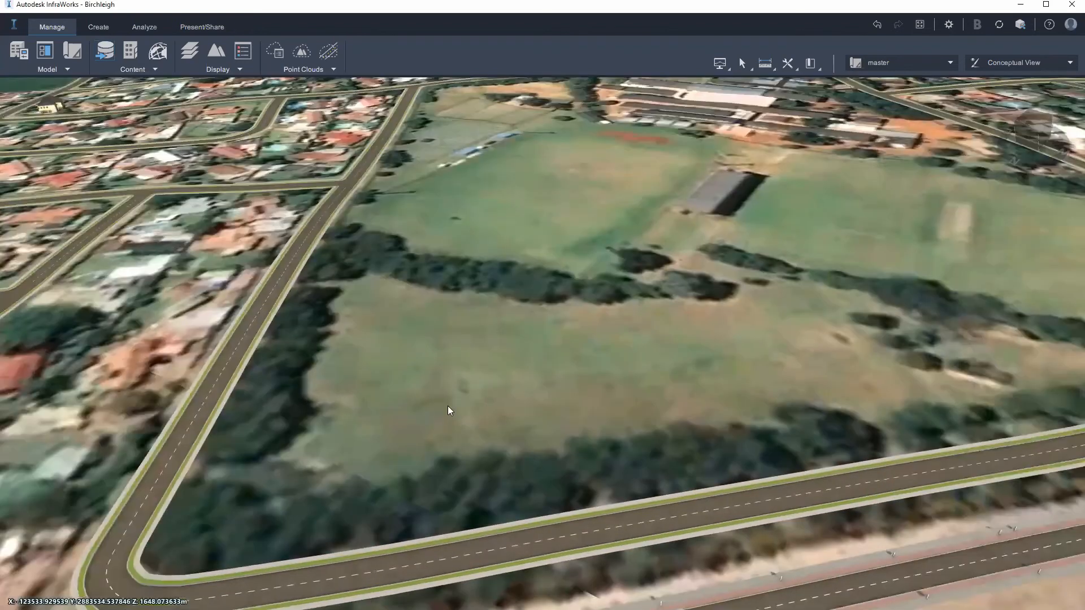
pyautogui.moveTo(368, 337); pyautogui.dragTo(450, 329)
pyautogui.scroll(-3, 449, 329)
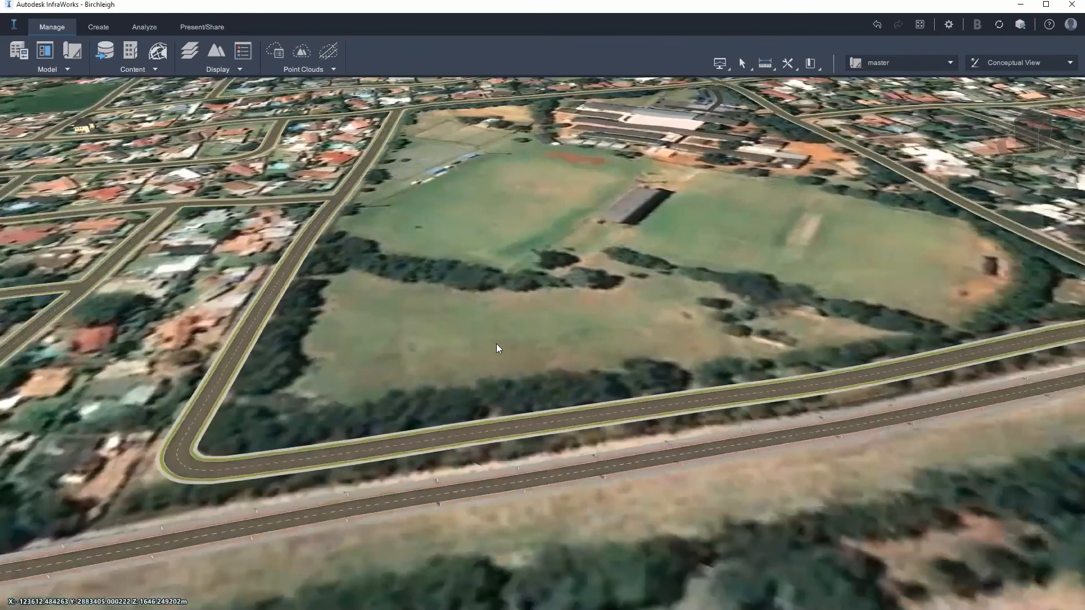
pyautogui.scroll(-2, 496, 346)
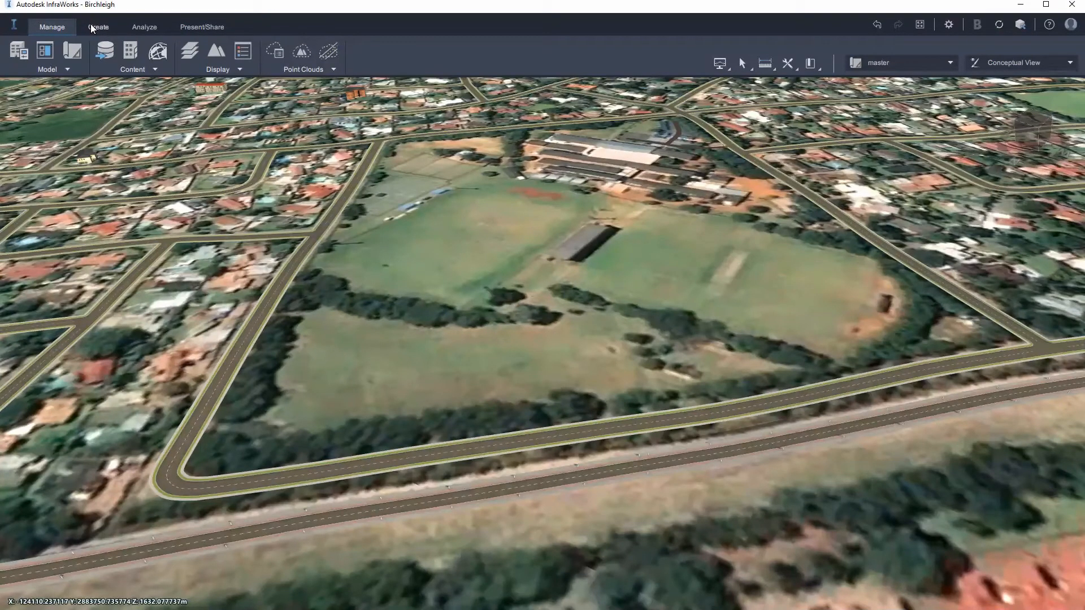
pyautogui.click(91, 26)
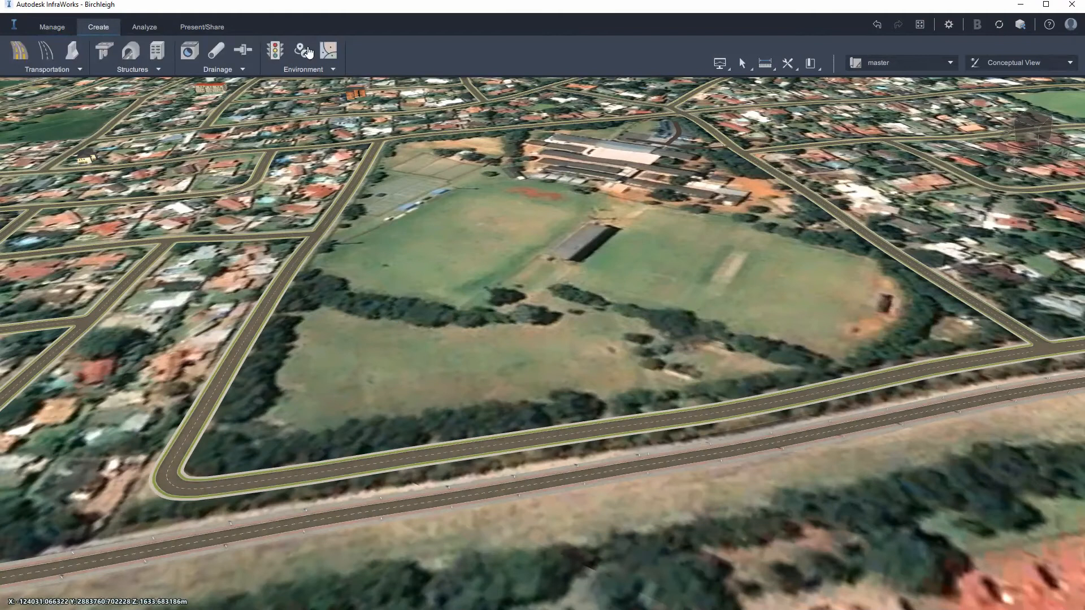
pyautogui.click(277, 53)
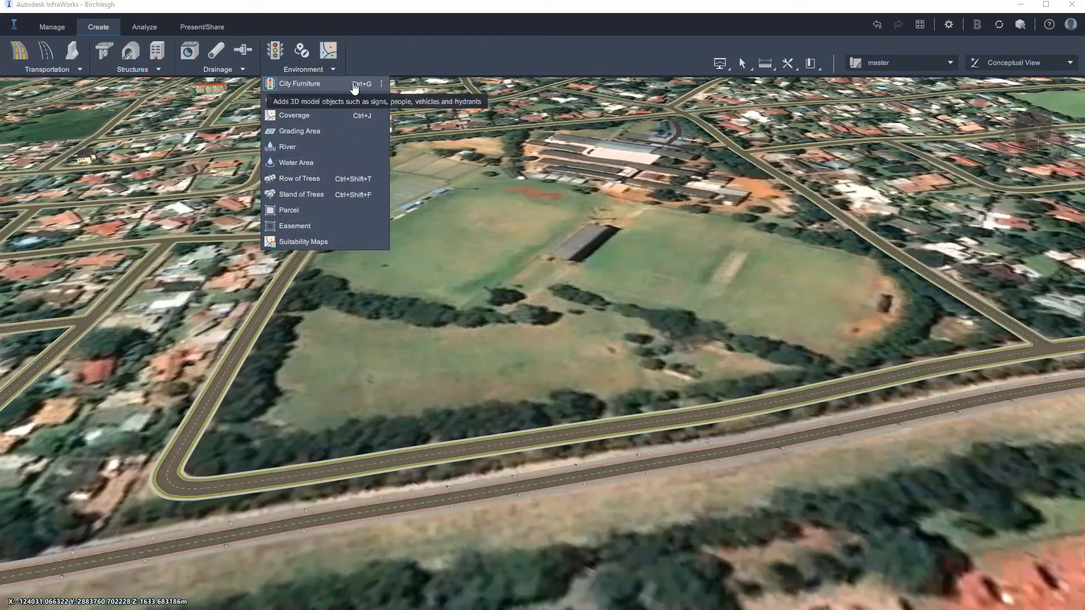
pyautogui.click(296, 83)
pyautogui.moveTo(233, 88)
pyautogui.mouseDown()
pyautogui.moveTo(272, 111)
pyautogui.moveTo(481, 150)
pyautogui.mouseUp()
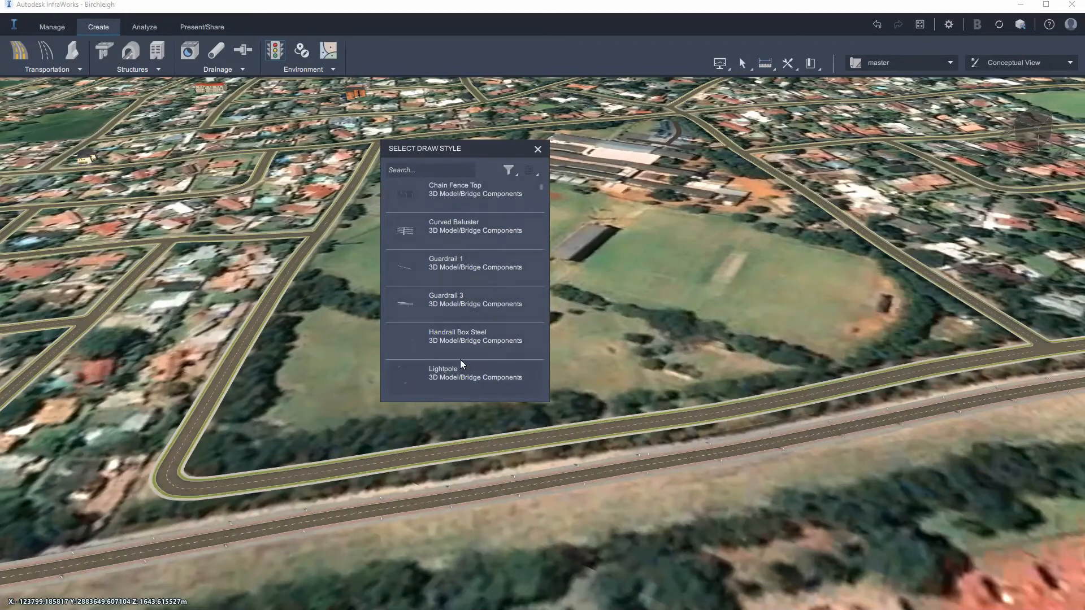
# Search the draw styles for "basic" and choose the Basic RVT House style.
pyautogui.scroll(-2, 455, 226)
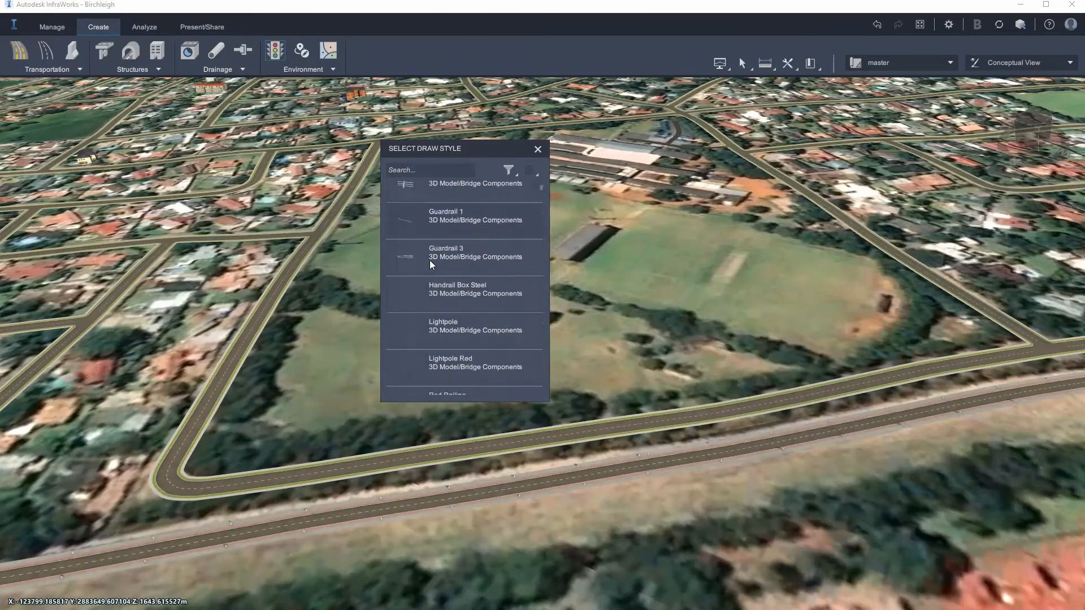
pyautogui.scroll(-6, 458, 231)
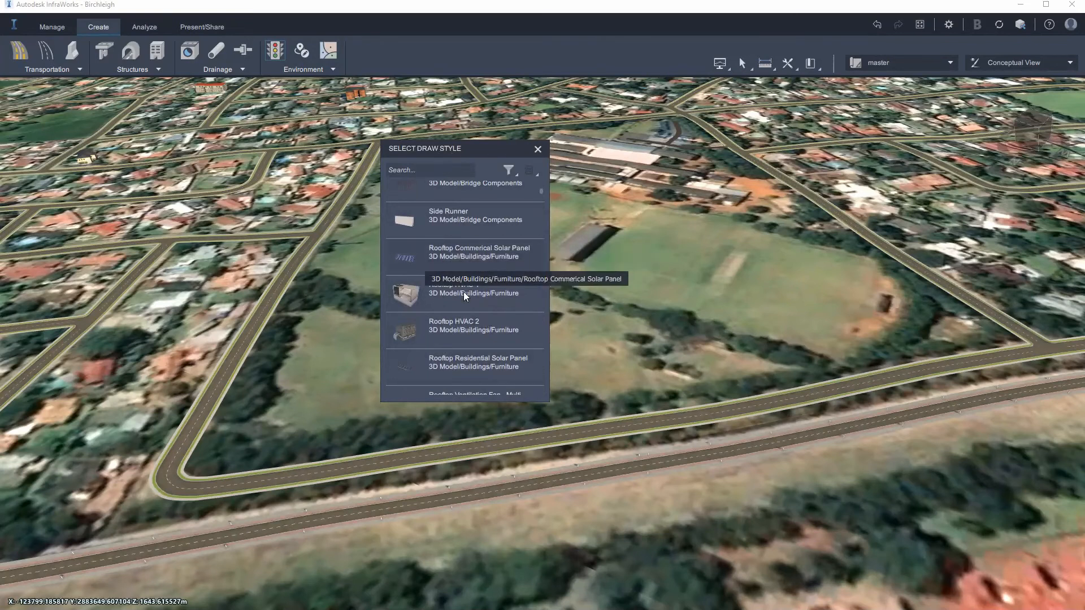
pyautogui.scroll(-5, 445, 287)
pyautogui.scroll(-7, 446, 260)
pyautogui.scroll(1, 461, 259)
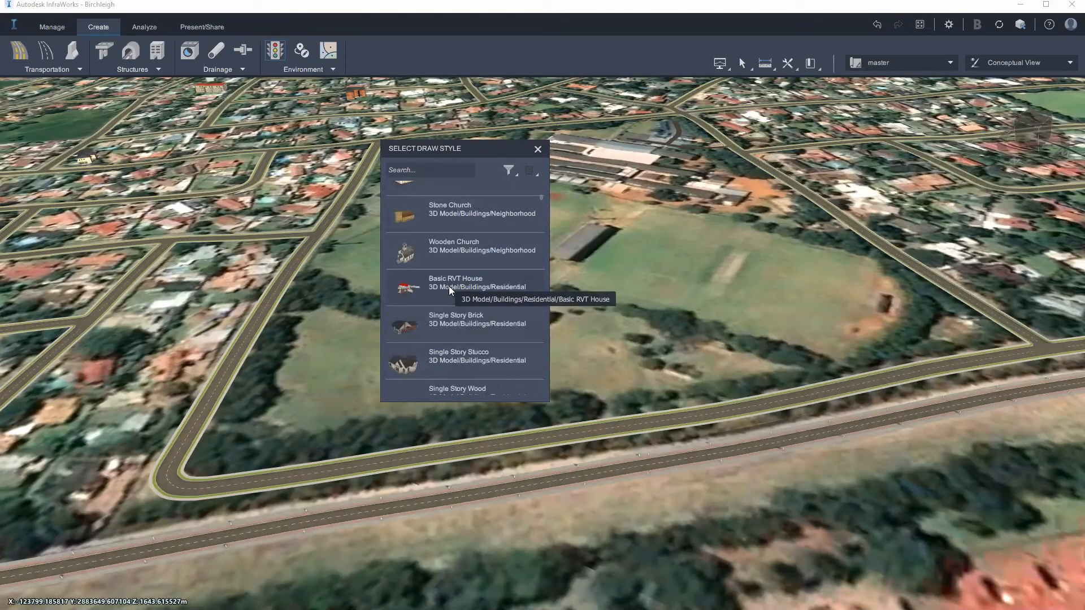
pyautogui.click(409, 169)
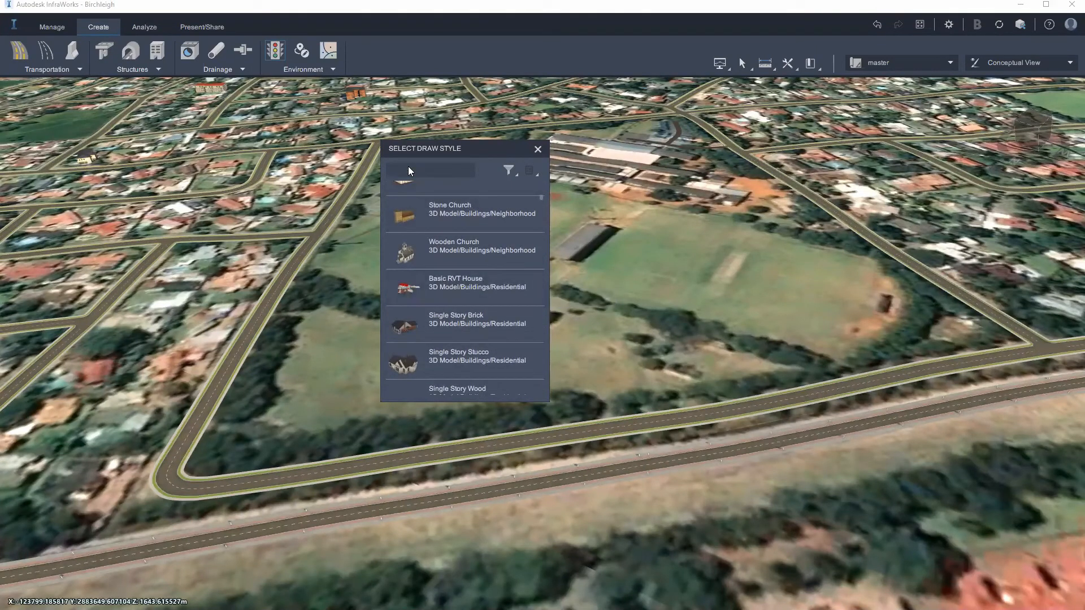
pyautogui.write('basic')
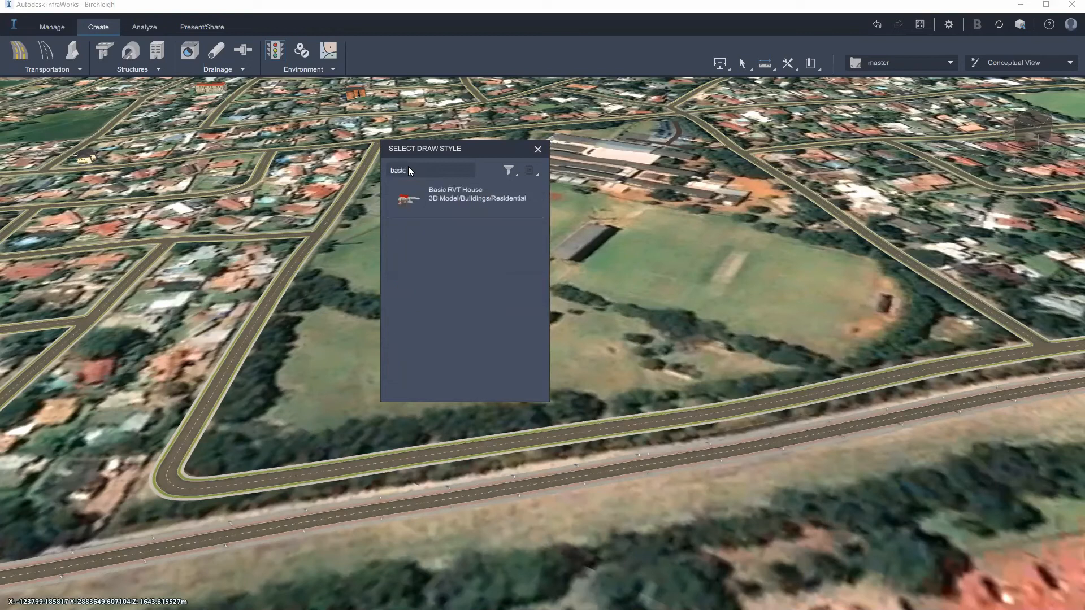
pyautogui.click(442, 193)
# Place the Basic RVT House as city furniture near the corner of the open field.
pyautogui.click(345, 377)
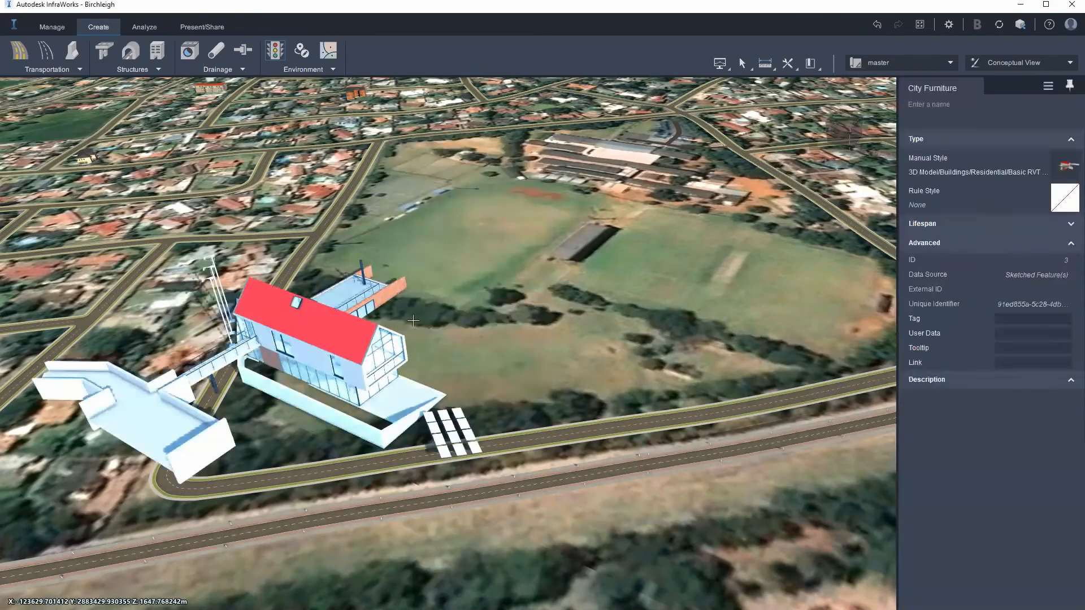
pyautogui.click(320, 330)
pyautogui.moveTo(349, 374); pyautogui.dragTo(597, 277, button='middle')
pyautogui.rightClick(577, 300)
pyautogui.doubleClick(578, 277)
# Move the oversized house off the corner road and further onto the open field.
pyautogui.moveTo(465, 316); pyautogui.dragTo(599, 325)
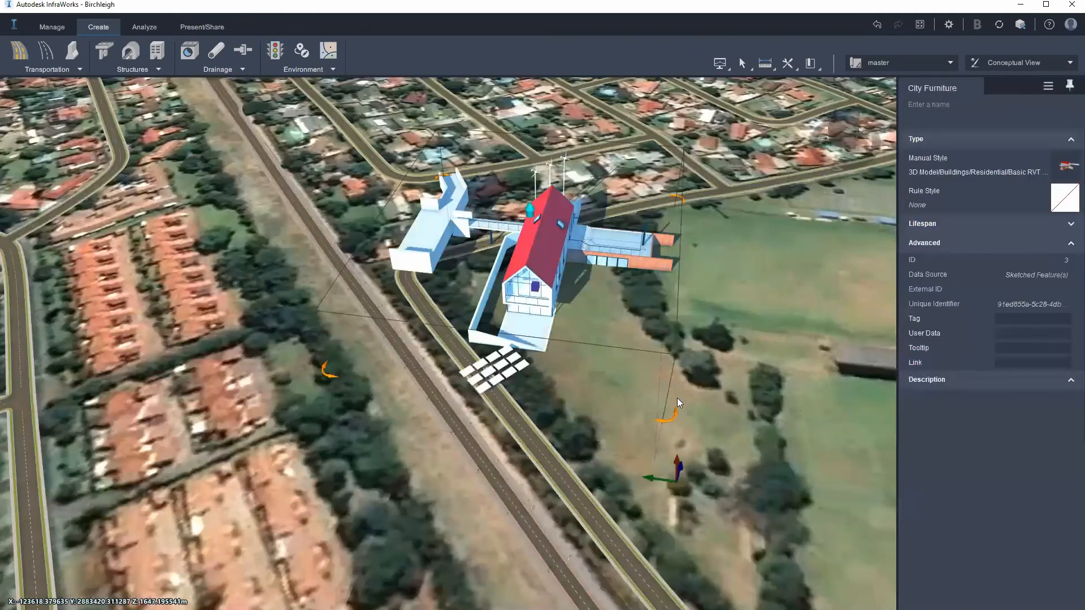
pyautogui.moveTo(680, 360); pyautogui.dragTo(461, 356, button='middle')
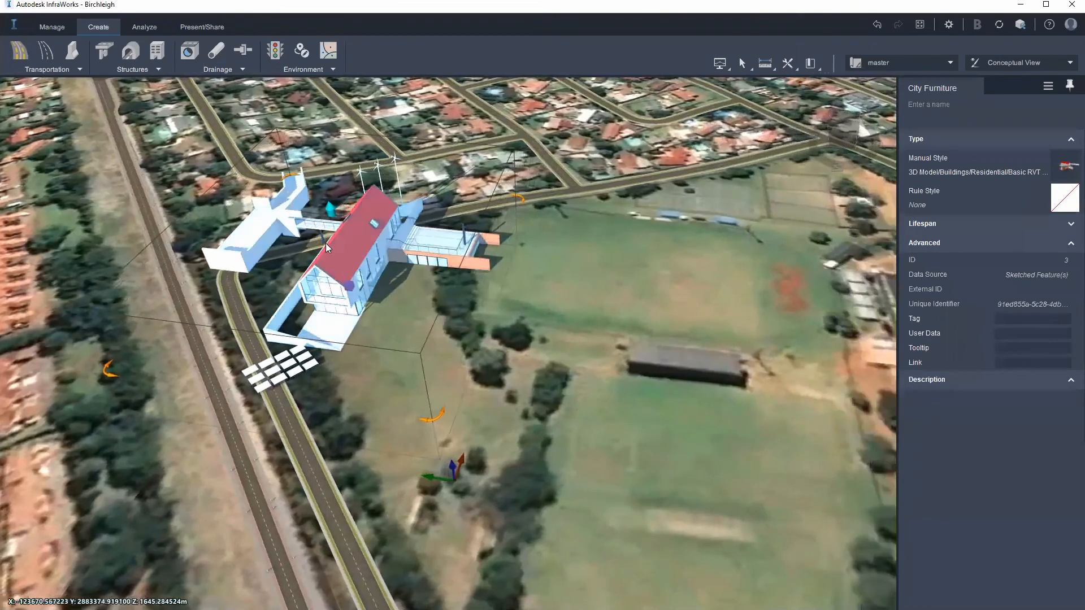
pyautogui.moveTo(448, 470); pyautogui.dragTo(596, 550)
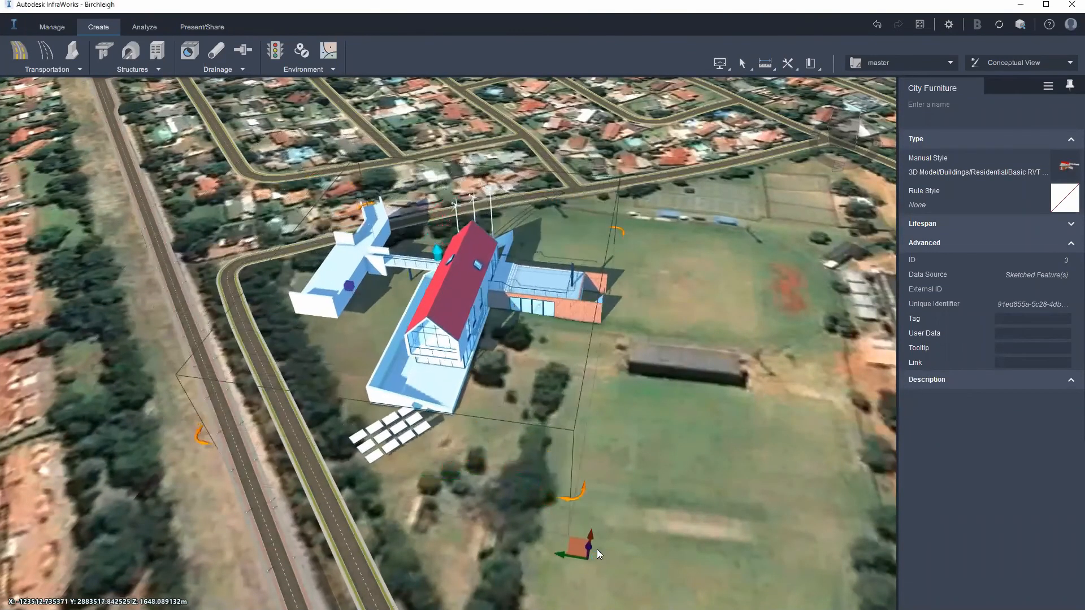
pyautogui.moveTo(638, 463); pyautogui.dragTo(505, 414, button='middle')
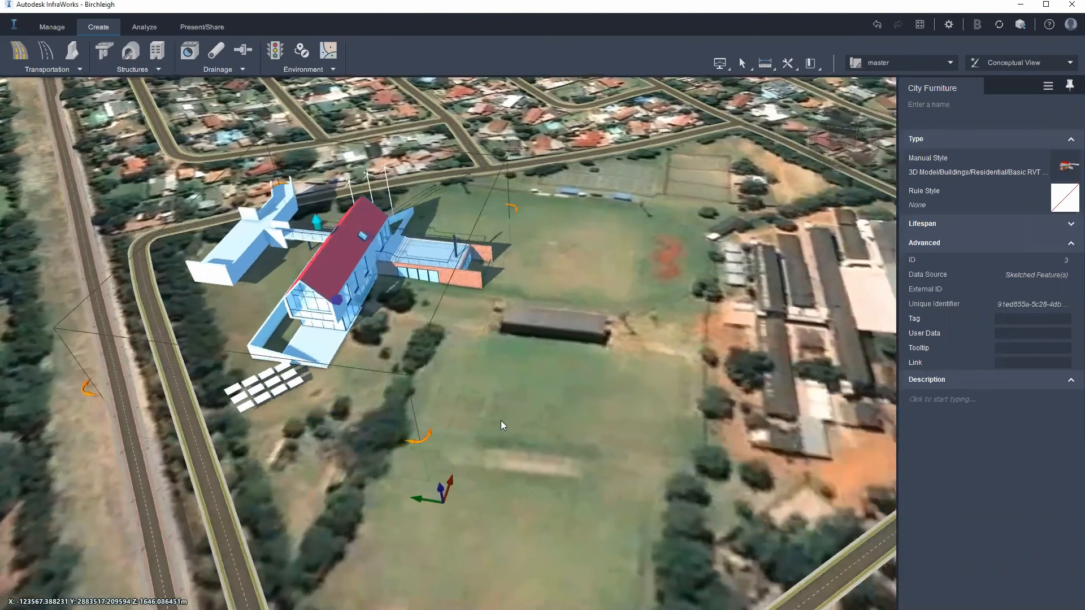
# Set the height of the city furniture house to 17.943 m.
pyautogui.moveTo(481, 408); pyautogui.dragTo(285, 265)
pyautogui.doubleClick(286, 262)
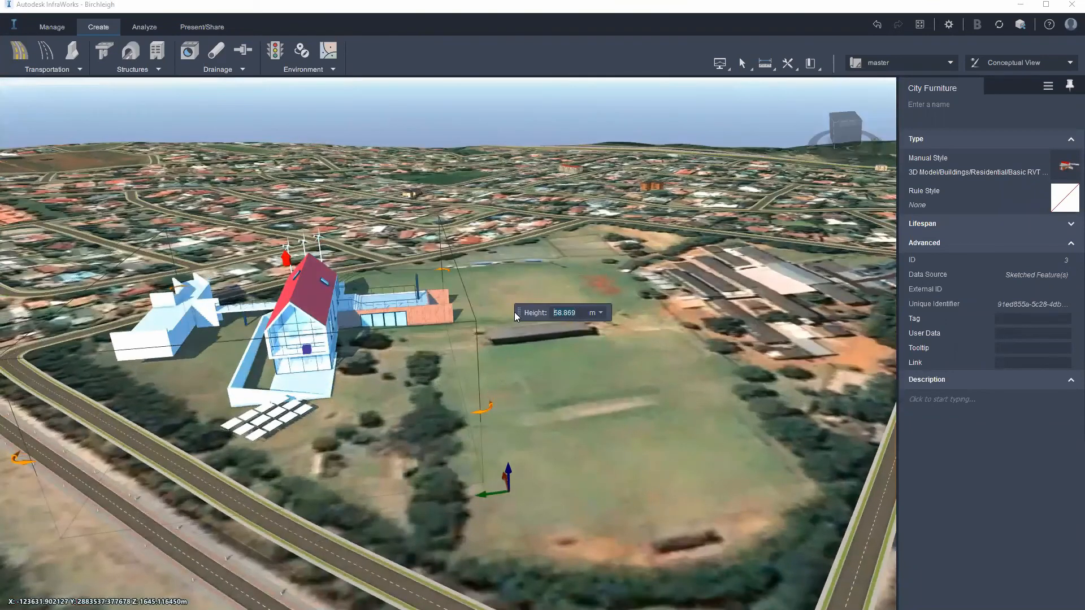
pyautogui.write('17.943')
pyautogui.press('Return')
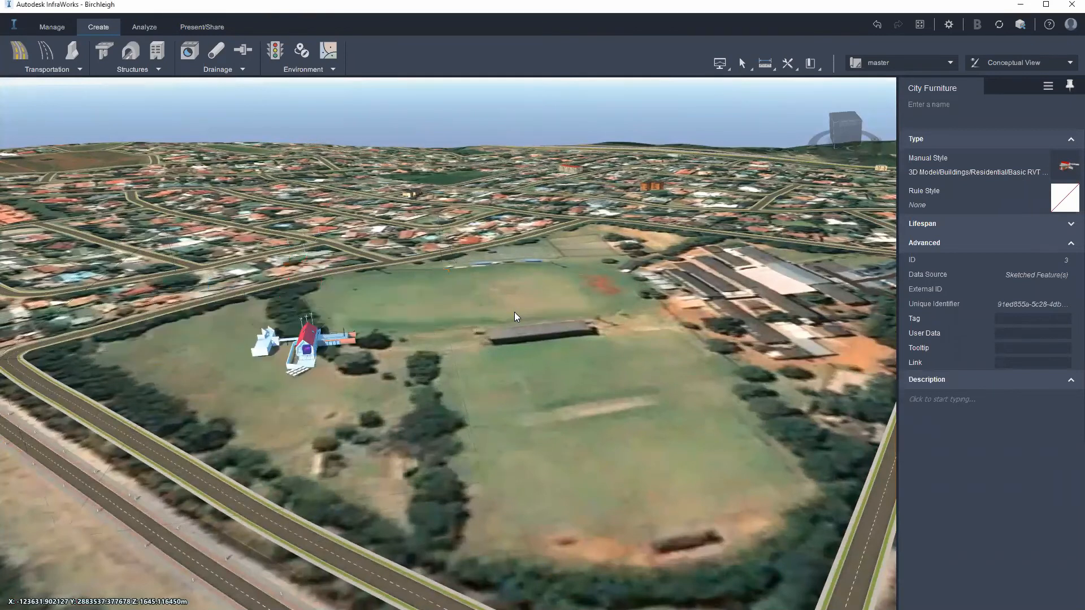
# Examine the resized house on the field close up, from several sides and from above.
pyautogui.moveTo(393, 403); pyautogui.dragTo(348, 358)
pyautogui.scroll(6, 362, 395)
pyautogui.moveTo(433, 434); pyautogui.dragTo(400, 398)
pyautogui.moveTo(405, 423); pyautogui.dragTo(402, 404)
pyautogui.moveTo(472, 438); pyautogui.dragTo(344, 398)
pyautogui.moveTo(336, 355)
pyautogui.mouseDown()
pyautogui.moveTo(361, 347)
pyautogui.moveTo(300, 347)
pyautogui.moveTo(355, 344)
pyautogui.moveTo(327, 348)
pyautogui.mouseUp()
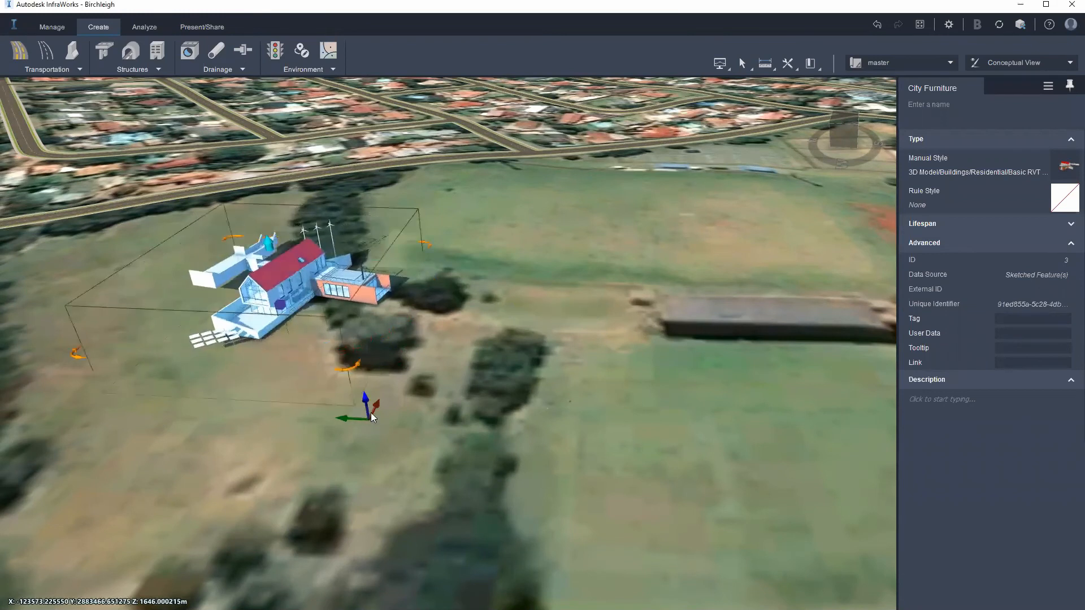
pyautogui.scroll(-2, 394, 413)
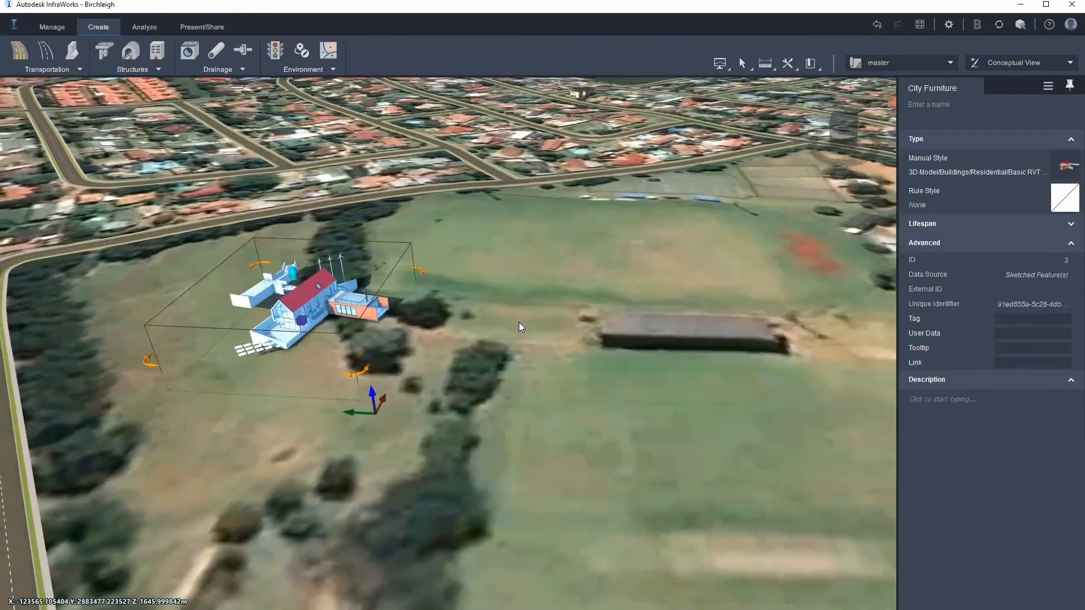
pyautogui.moveTo(539, 385); pyautogui.dragTo(461, 332)
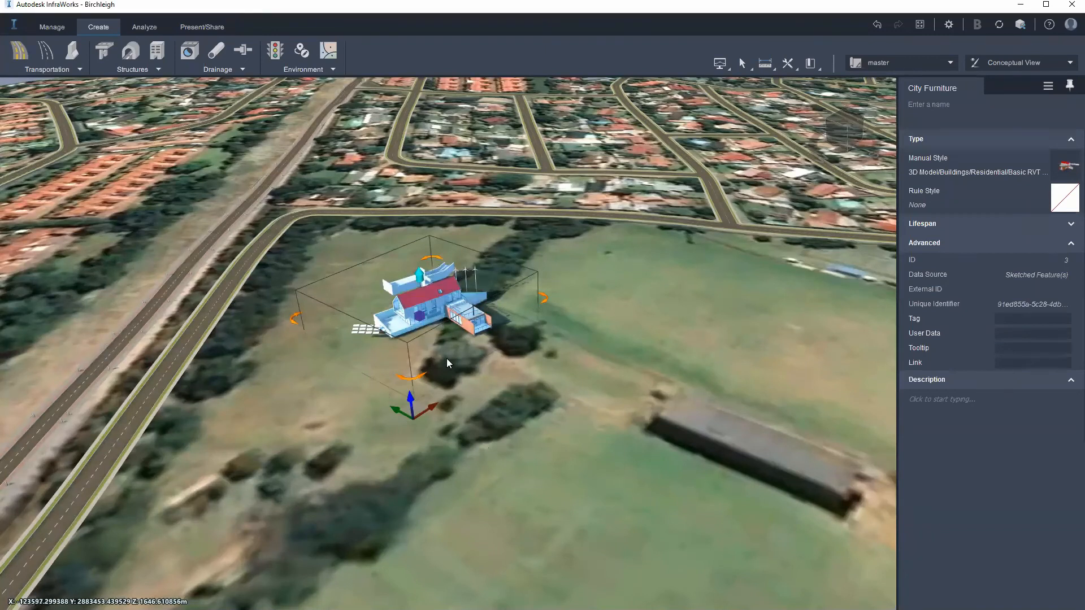
pyautogui.click(601, 373)
pyautogui.keyDown('shift'); pyautogui.moveTo(463, 390); pyautogui.dragTo(358, 378, button='middle'); pyautogui.keyUp('shift')
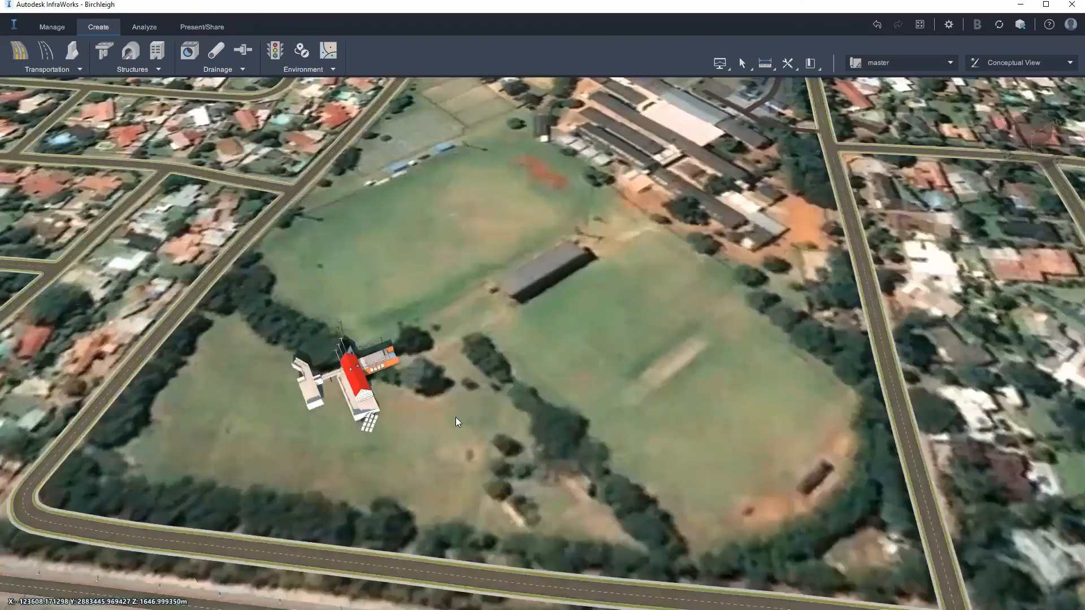
# Move the house into the grassy corner of the field beside the road bend and deselect it.
pyautogui.click(460, 406)
pyautogui.moveTo(460, 406); pyautogui.dragTo(307, 456)
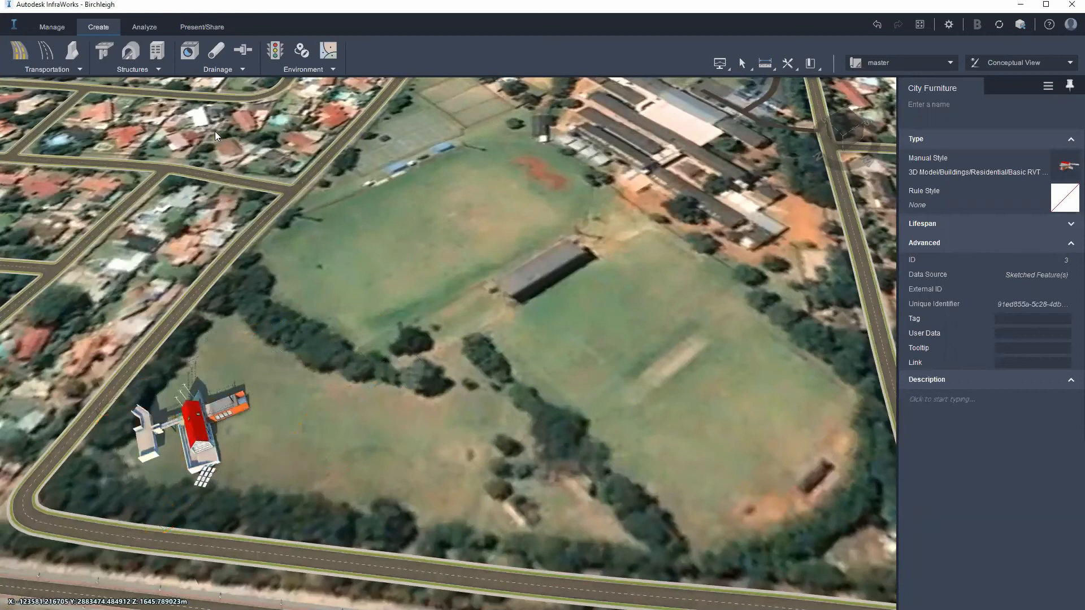
pyautogui.click(214, 132)
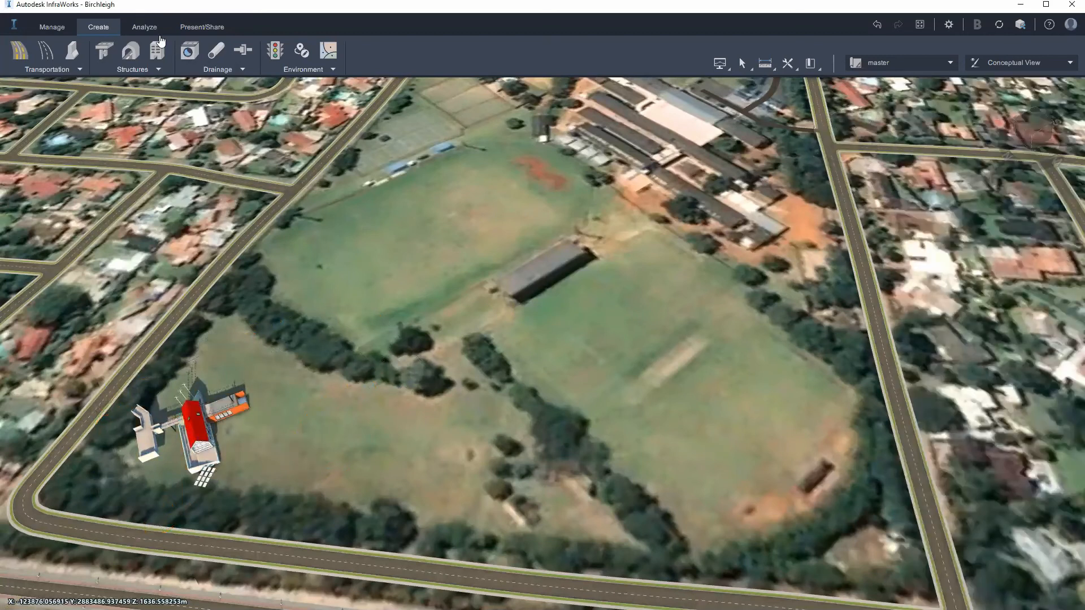
# Draw a row of city furniture in the Basic RVT House style along the field's western side and northern edge past the school.
pyautogui.click(276, 51)
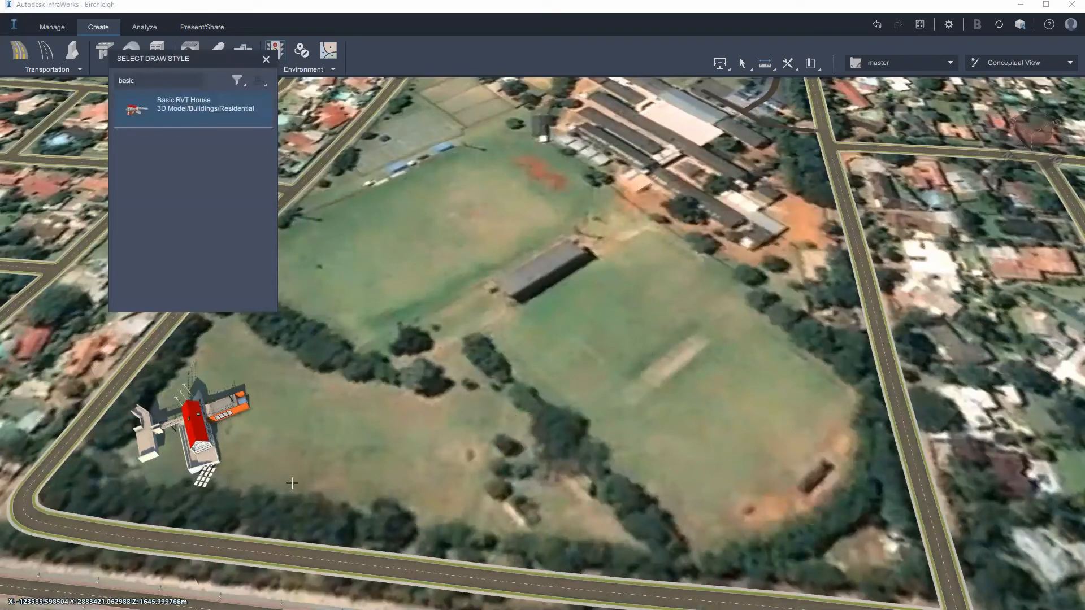
pyautogui.scroll(-3, 283, 477)
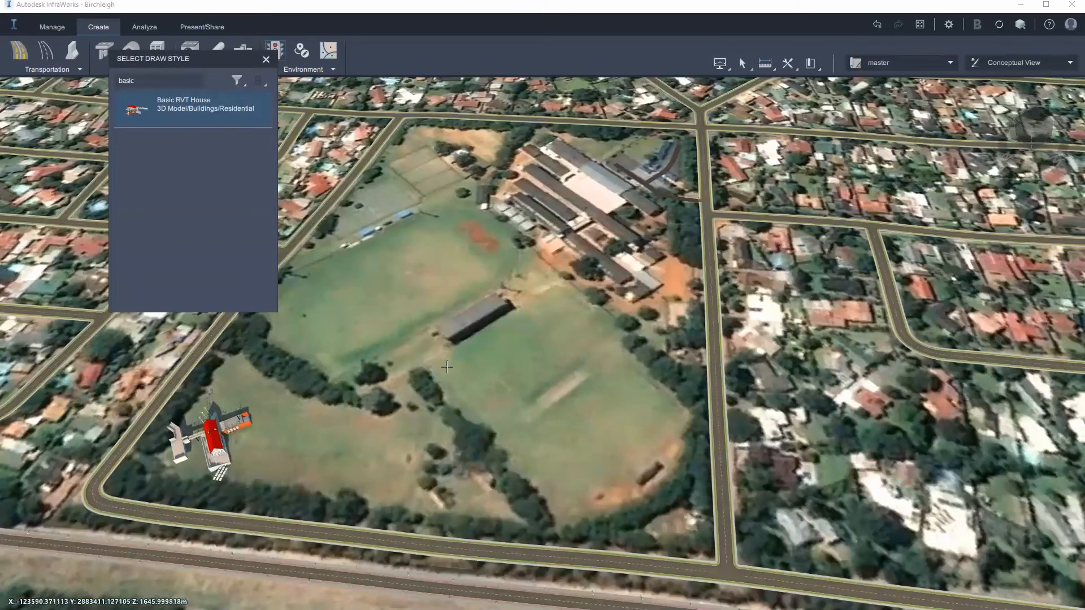
pyautogui.click(266, 479)
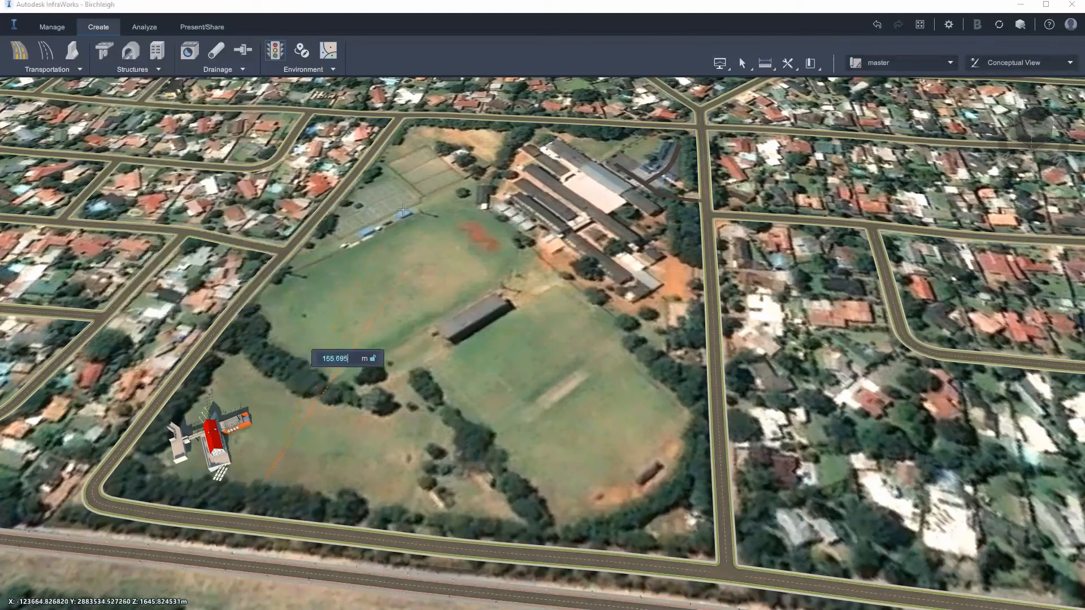
pyautogui.click(433, 137)
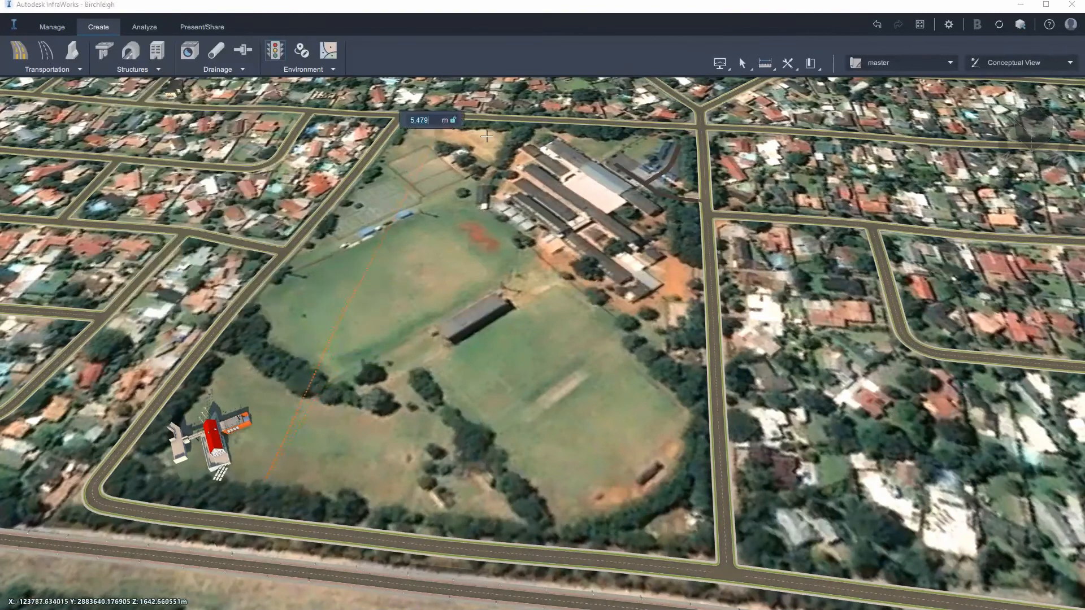
pyautogui.doubleClick(667, 148)
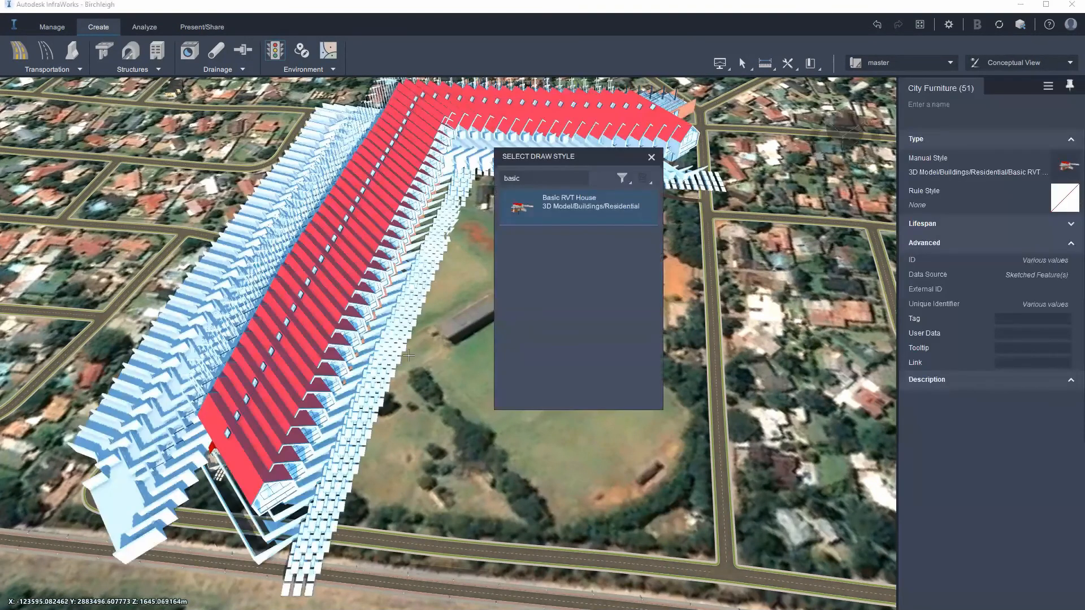
pyautogui.scroll(-2, 424, 349)
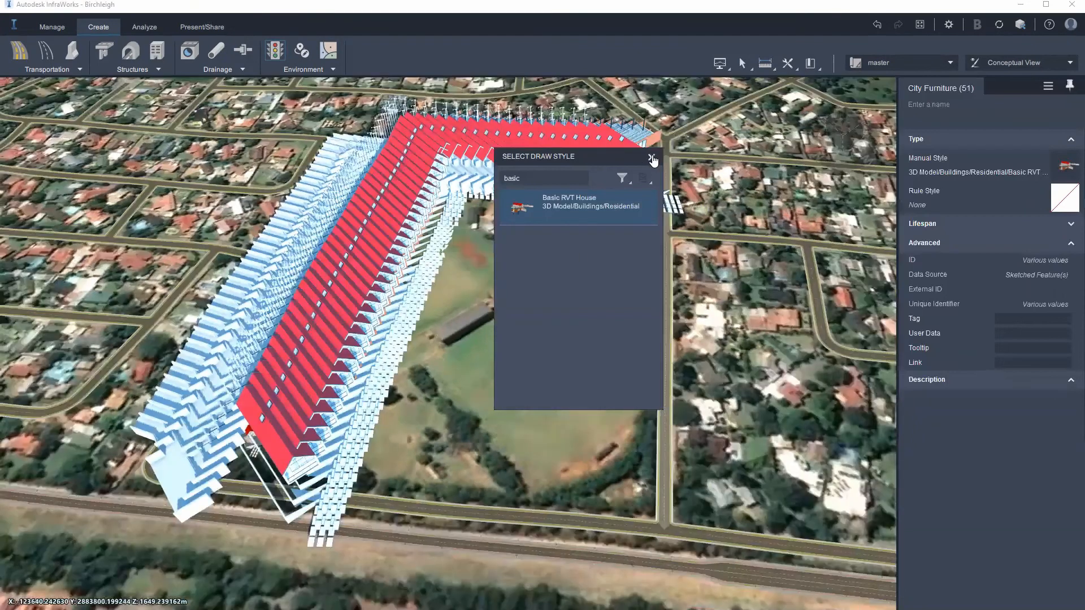
pyautogui.click(652, 158)
# Reduce the density of the house row to the minimum and set the houses' height to 17.94 m.
pyautogui.click(412, 165)
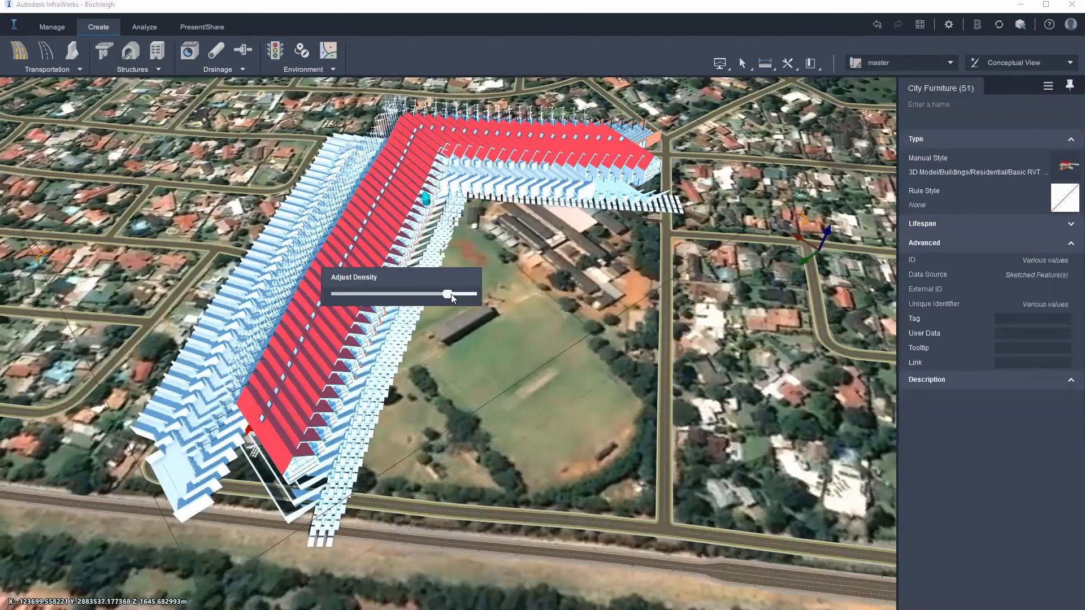
pyautogui.moveTo(449, 294); pyautogui.dragTo(318, 297)
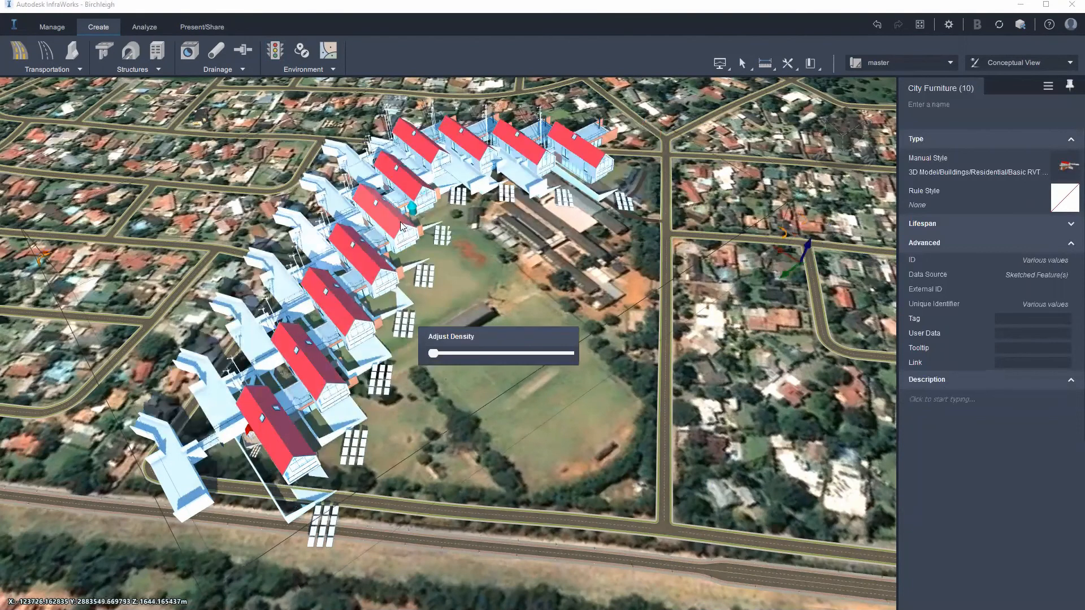
pyautogui.click(413, 212)
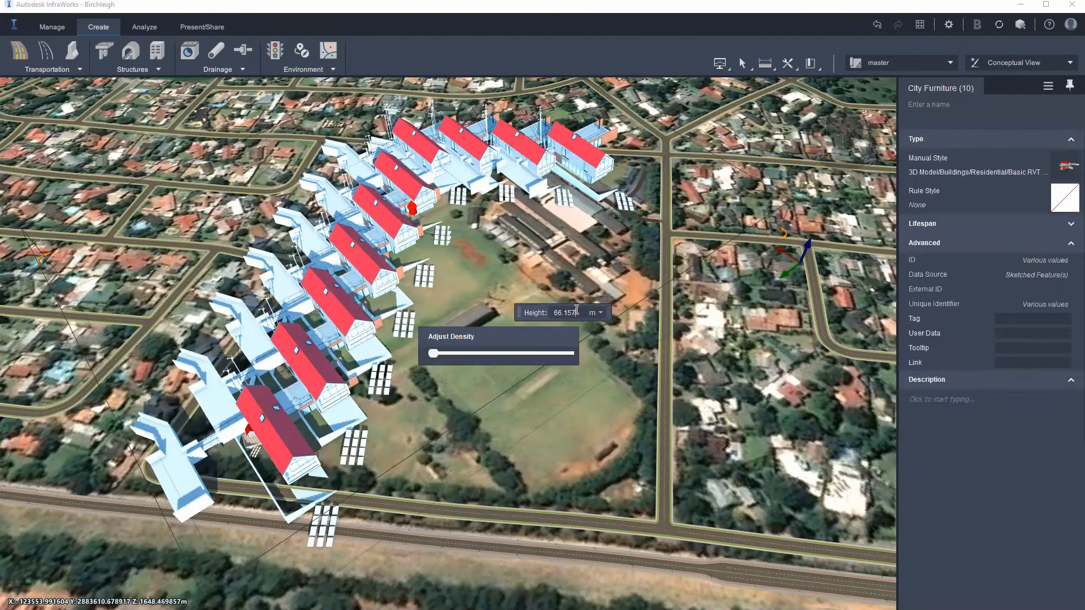
pyautogui.write('17')
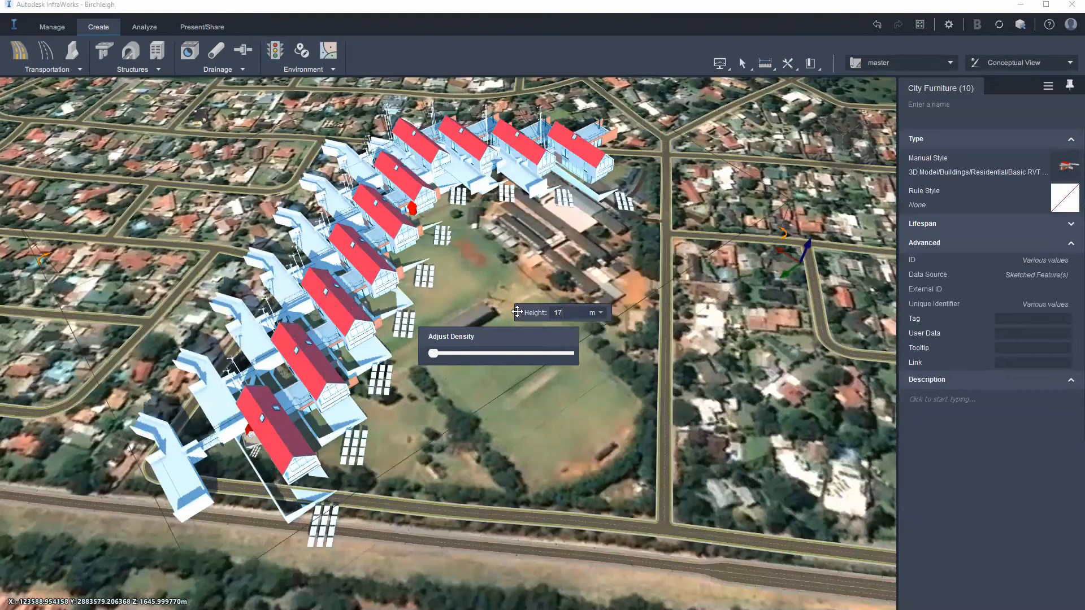
pyautogui.write('.94')
pyautogui.press('Return')
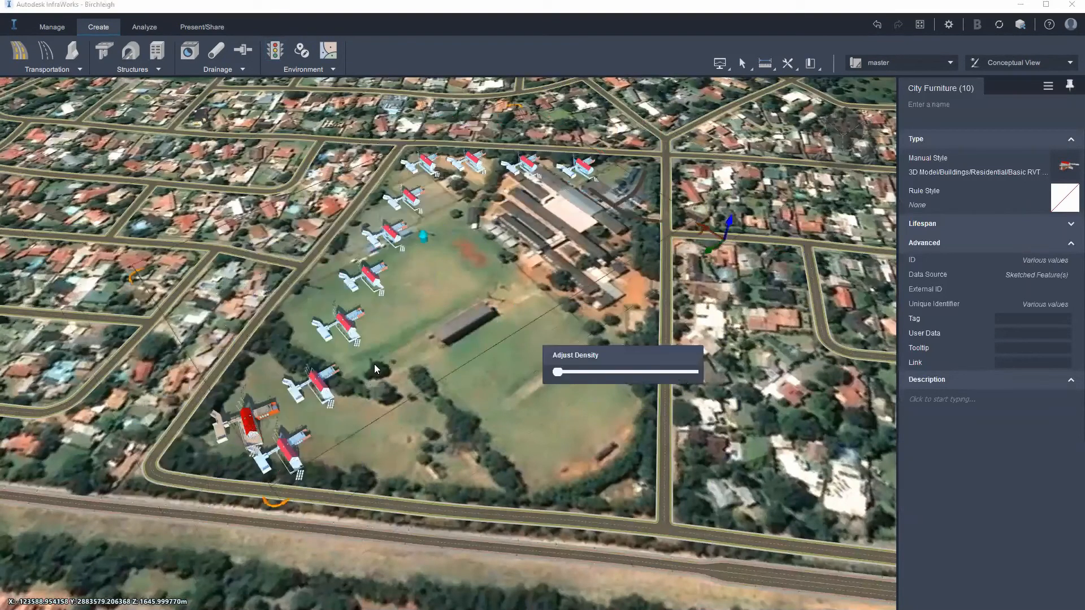
# Examine the row of resized houses around the field from low and high angles, then inspect one house close up.
pyautogui.moveTo(310, 347); pyautogui.dragTo(531, 167)
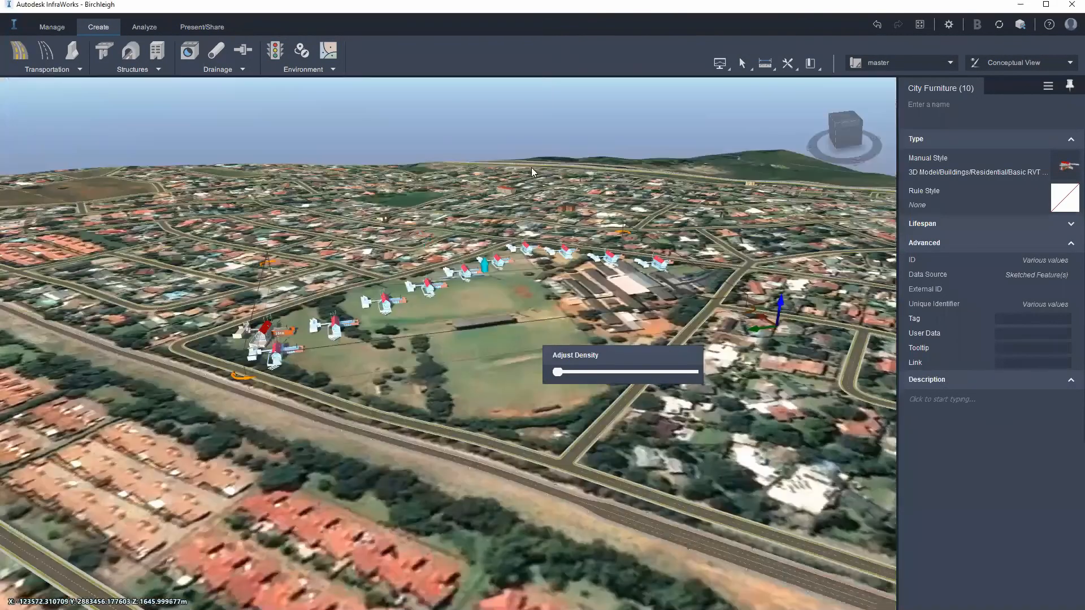
pyautogui.moveTo(658, 198); pyautogui.dragTo(535, 345)
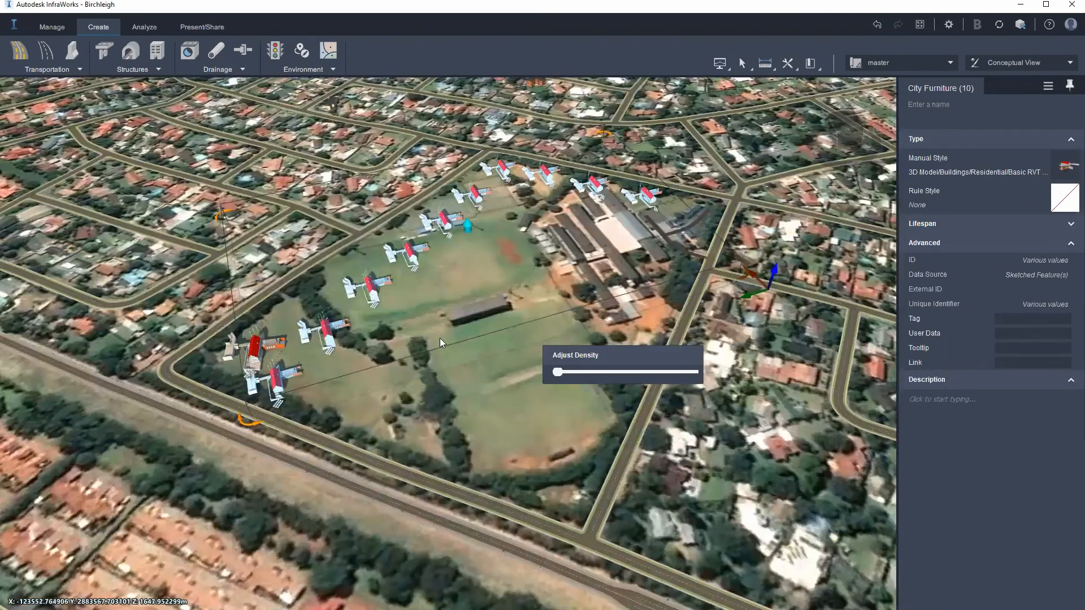
pyautogui.click(421, 419)
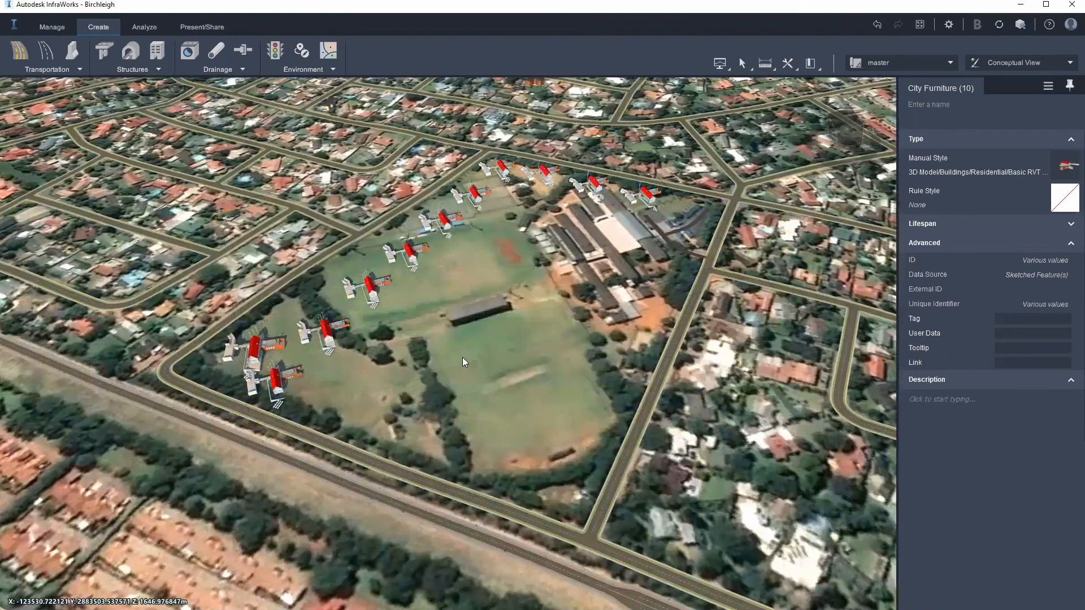
pyautogui.moveTo(482, 399); pyautogui.dragTo(490, 375)
pyautogui.moveTo(405, 458); pyautogui.dragTo(451, 383)
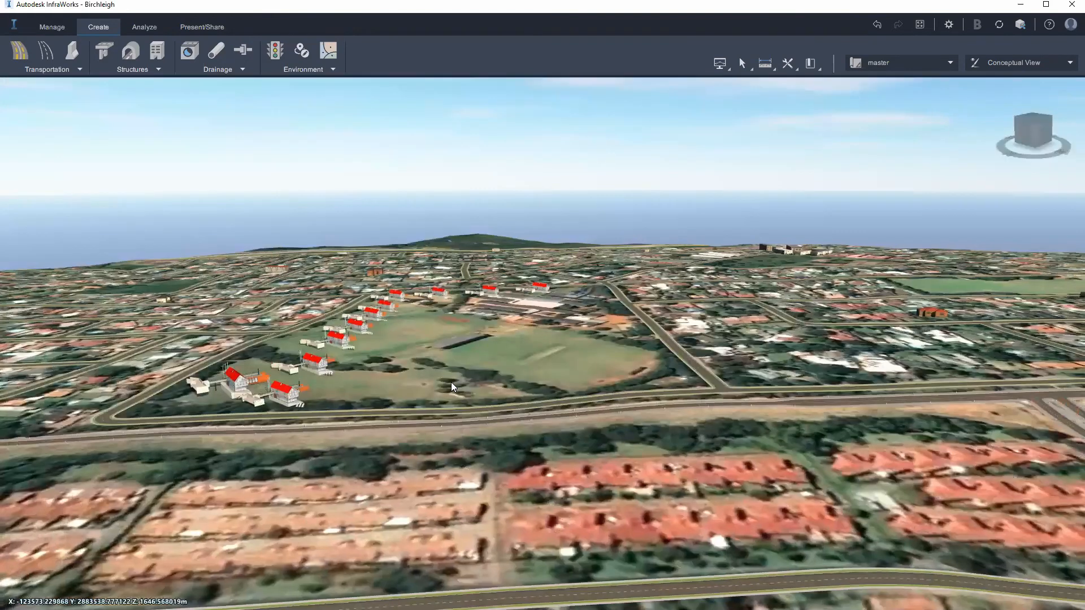
pyautogui.moveTo(578, 256); pyautogui.dragTo(452, 253)
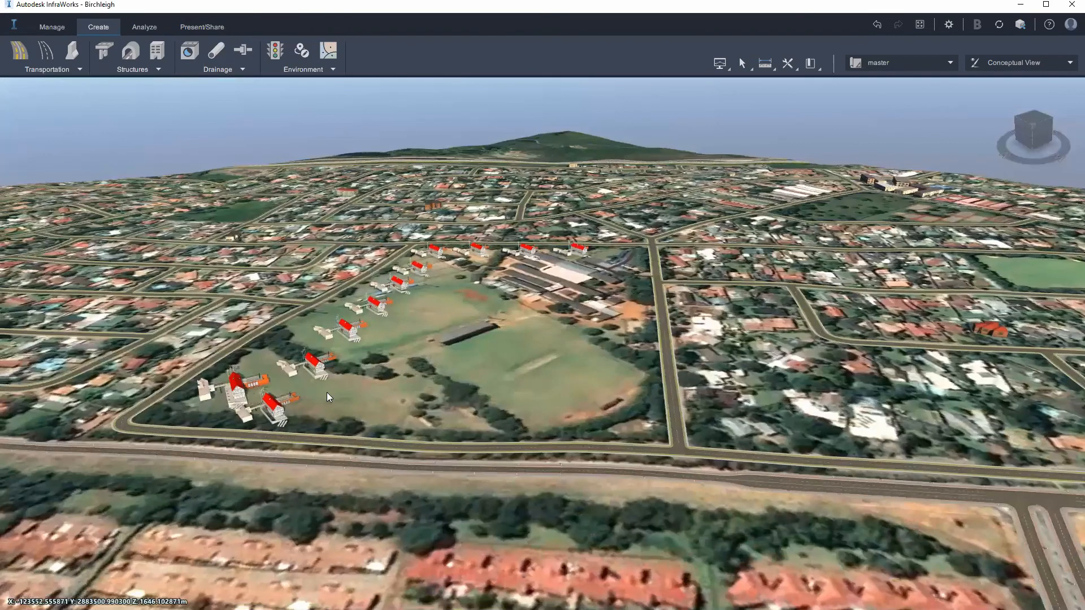
pyautogui.moveTo(335, 393); pyautogui.dragTo(318, 365)
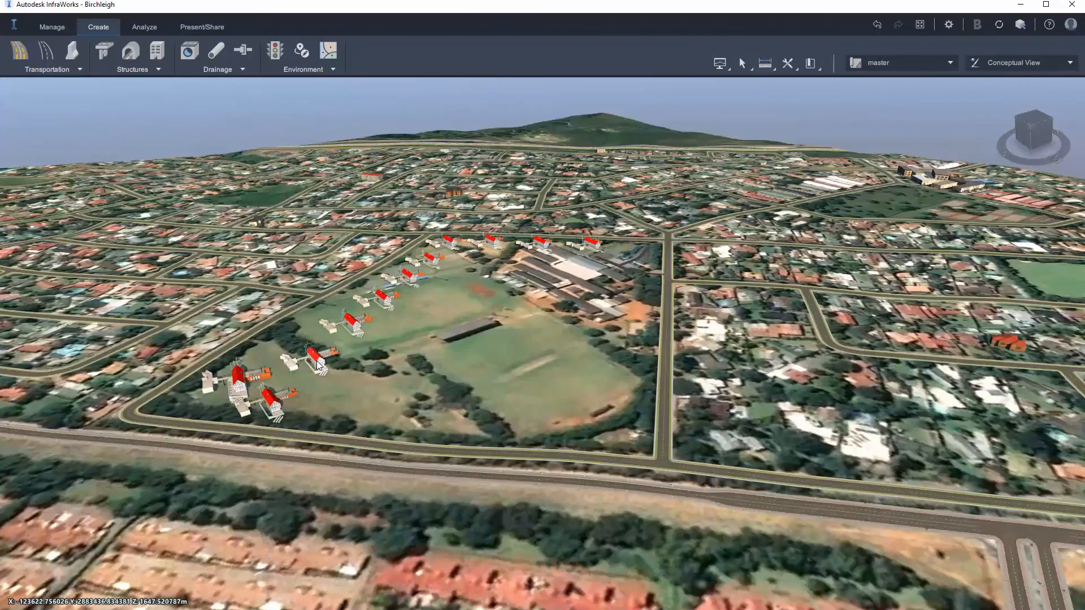
pyautogui.click(318, 365)
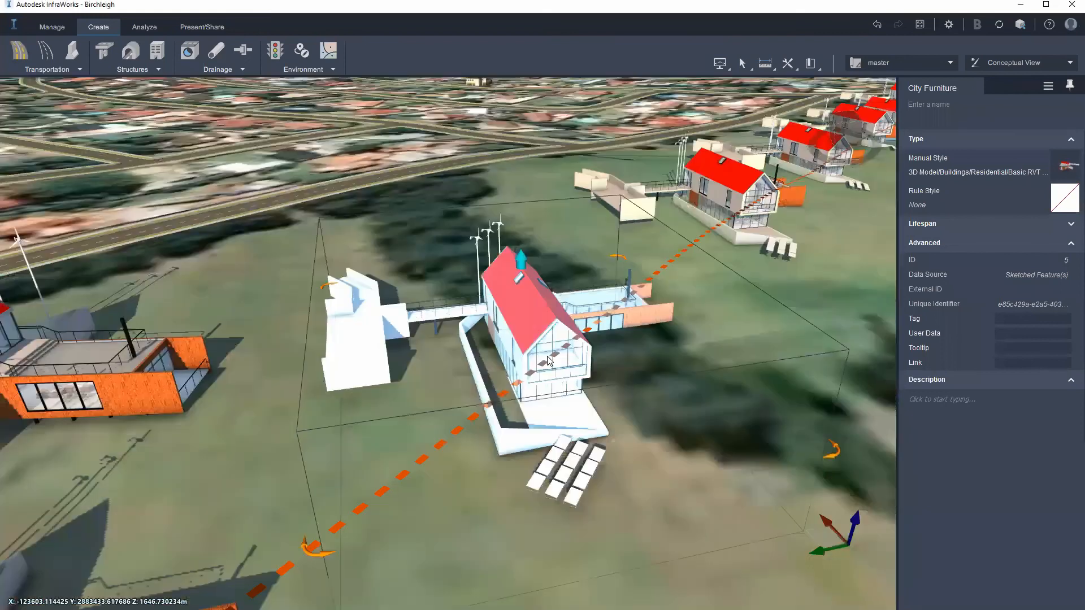
pyautogui.scroll(2, 547, 358)
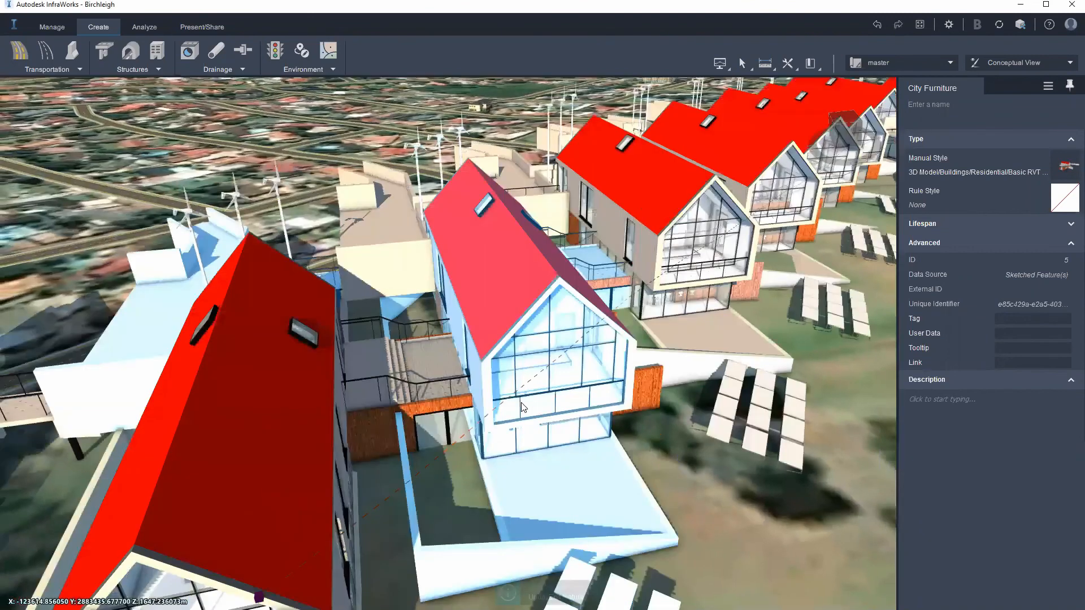
# Undo the height change, the density change and the creation of the house row.
pyautogui.hotkey('ctrl', 'z')
pyautogui.hotkey('ctrl', 'z')
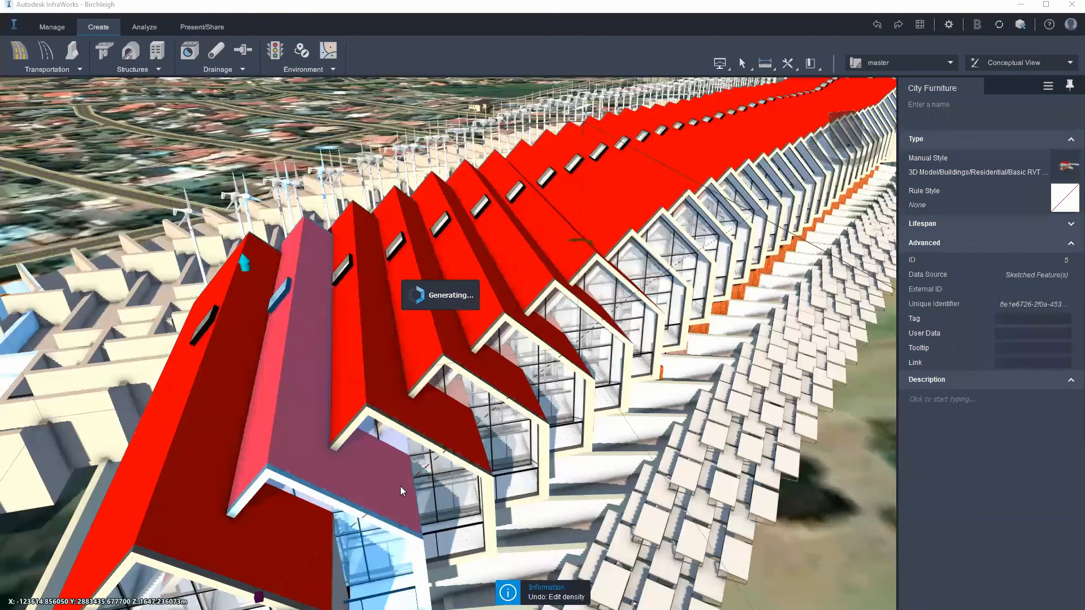
pyautogui.hotkey('ctrl', 'z')
pyautogui.moveTo(386, 470); pyautogui.dragTo(443, 484)
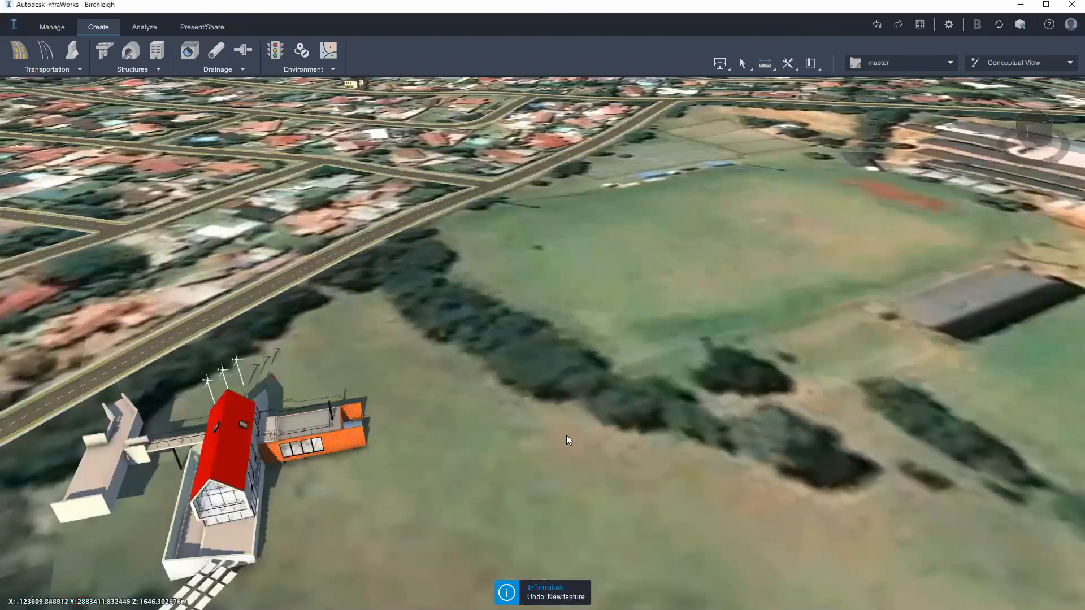
pyautogui.moveTo(483, 397); pyautogui.dragTo(507, 353)
pyautogui.scroll(-3, 300, 385)
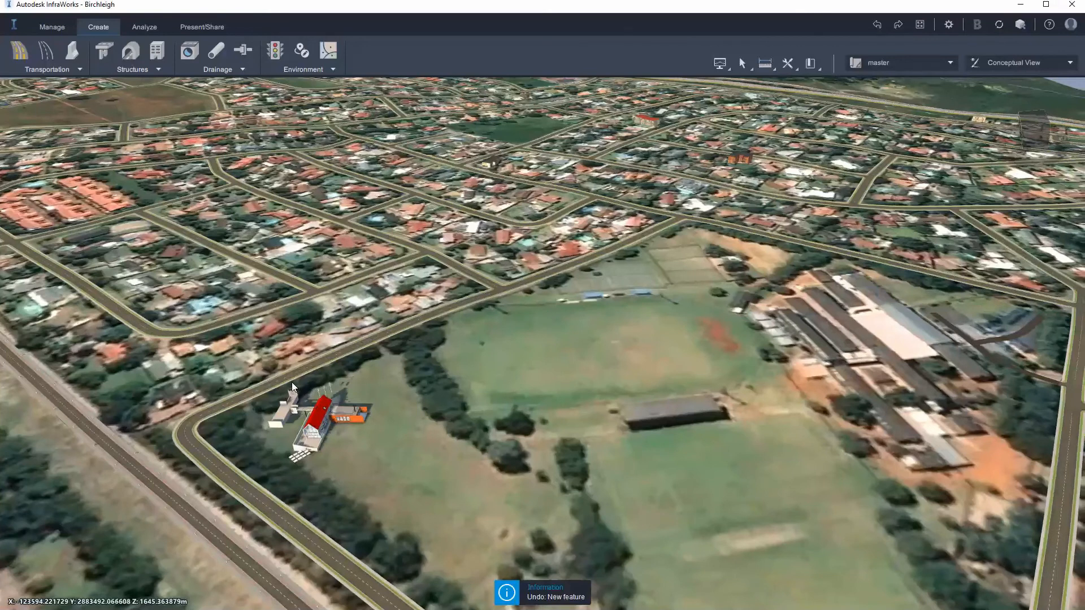
pyautogui.scroll(-2, 292, 383)
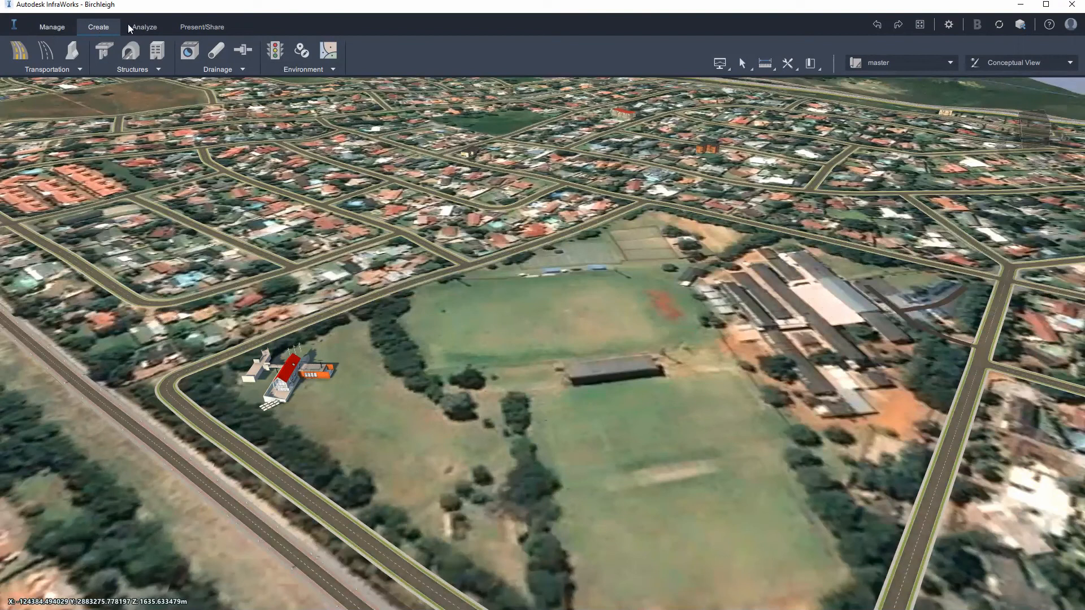
# Open the style palette at 3D Model/Buildings/Residential and select the Basic RVT House style.
pyautogui.click(53, 26)
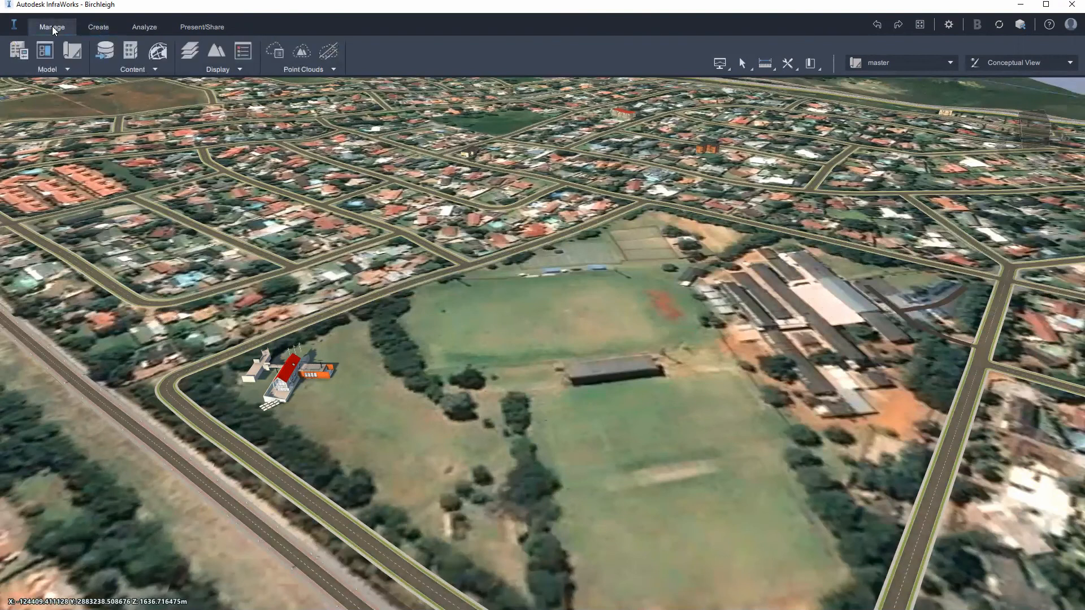
pyautogui.click(131, 55)
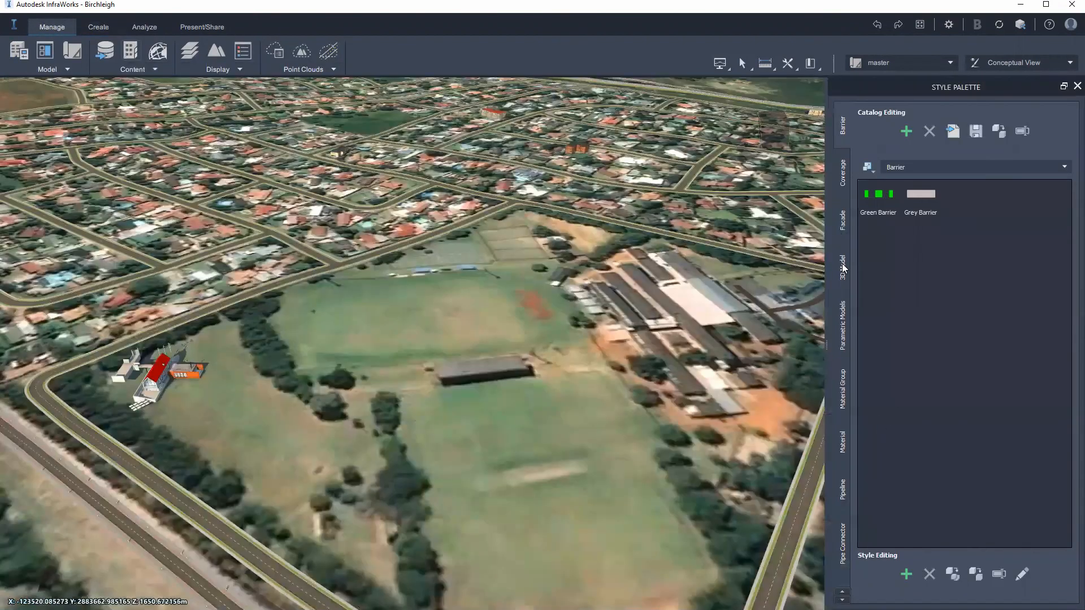
pyautogui.click(843, 268)
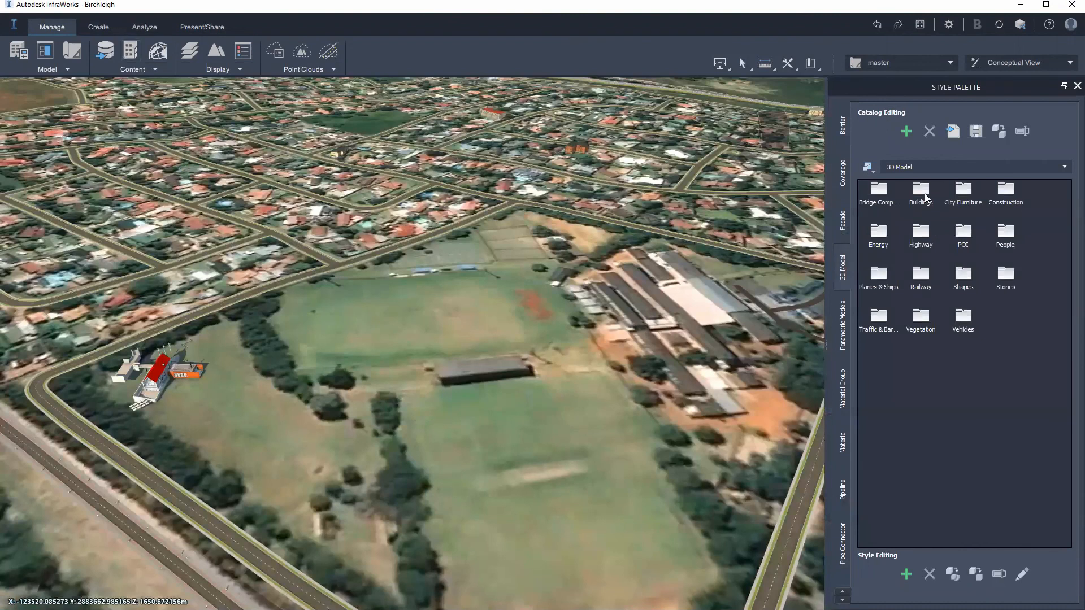
pyautogui.doubleClick(921, 197)
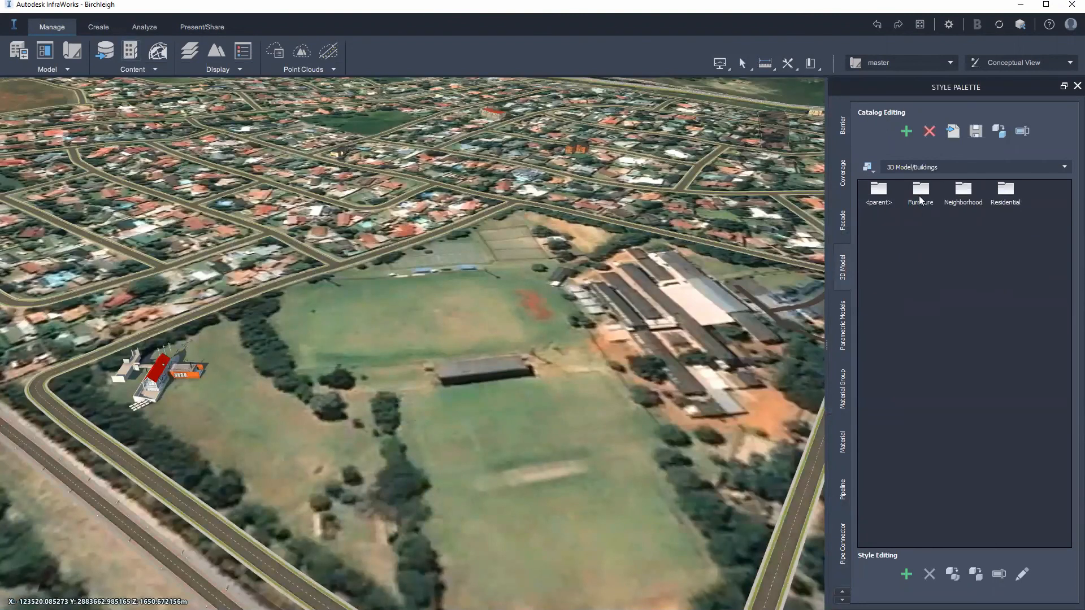
pyautogui.doubleClick(1004, 194)
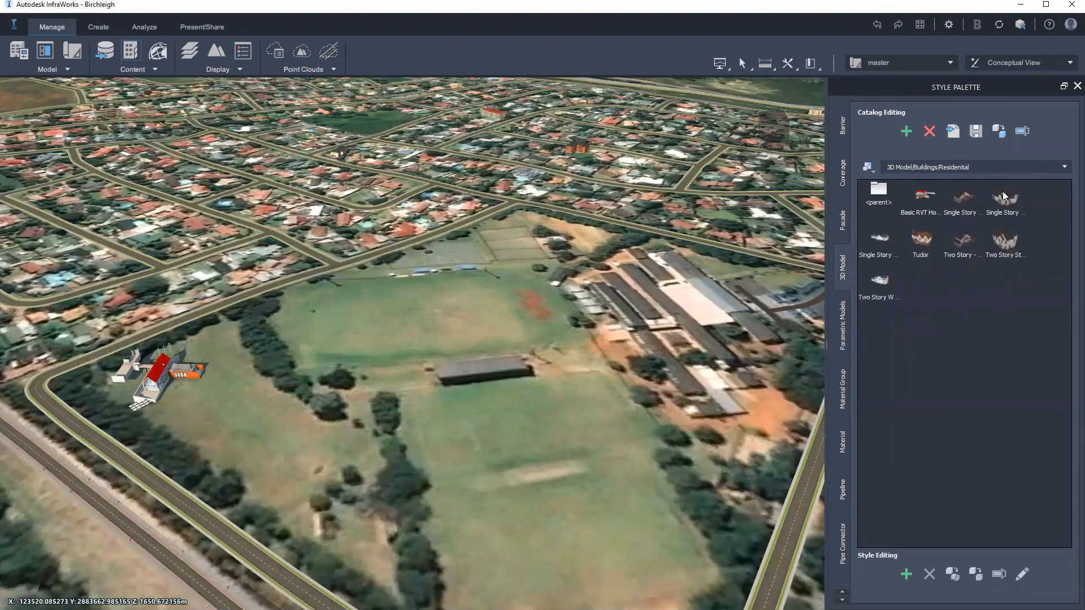
pyautogui.click(926, 199)
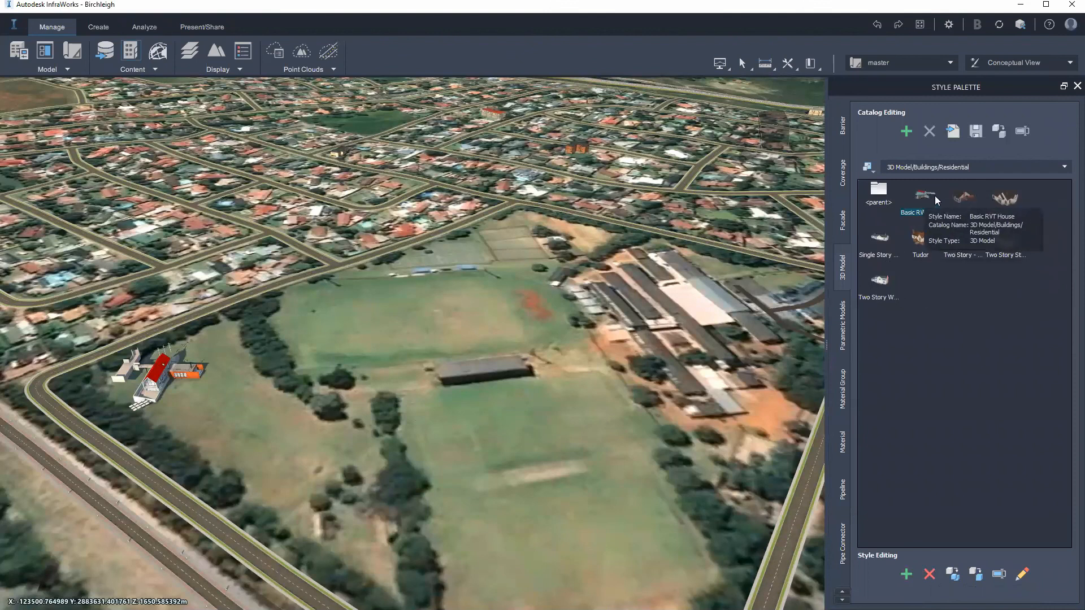
# Switch to the presentation at its Questions slide.
pyautogui.moveTo(357, 420); pyautogui.dragTo(439, 427)
pyautogui.moveTo(652, 445); pyautogui.dragTo(452, 328)
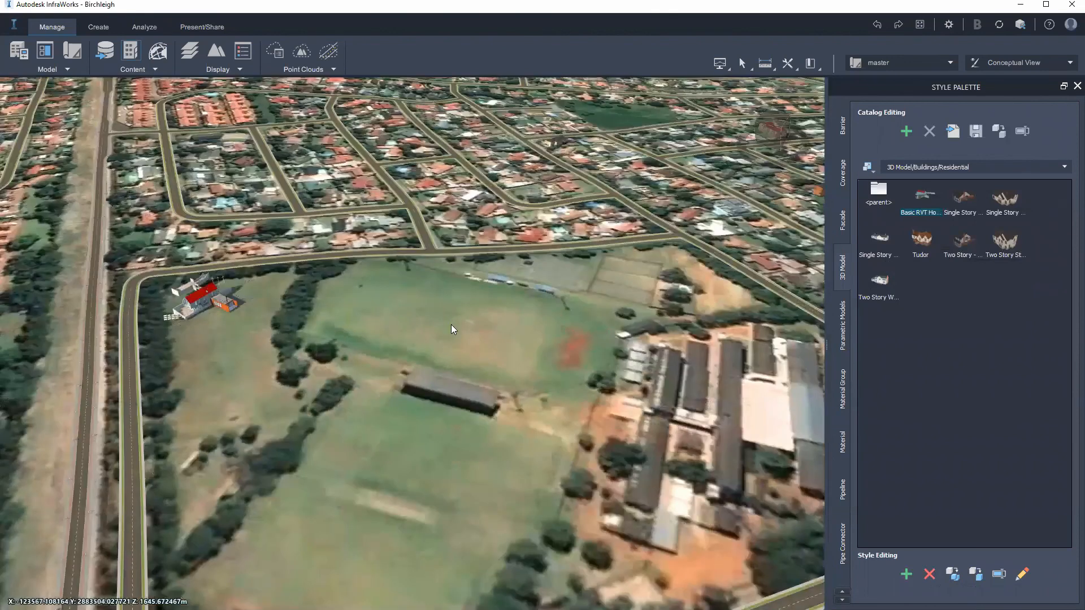
pyautogui.moveTo(570, 383); pyautogui.dragTo(494, 268)
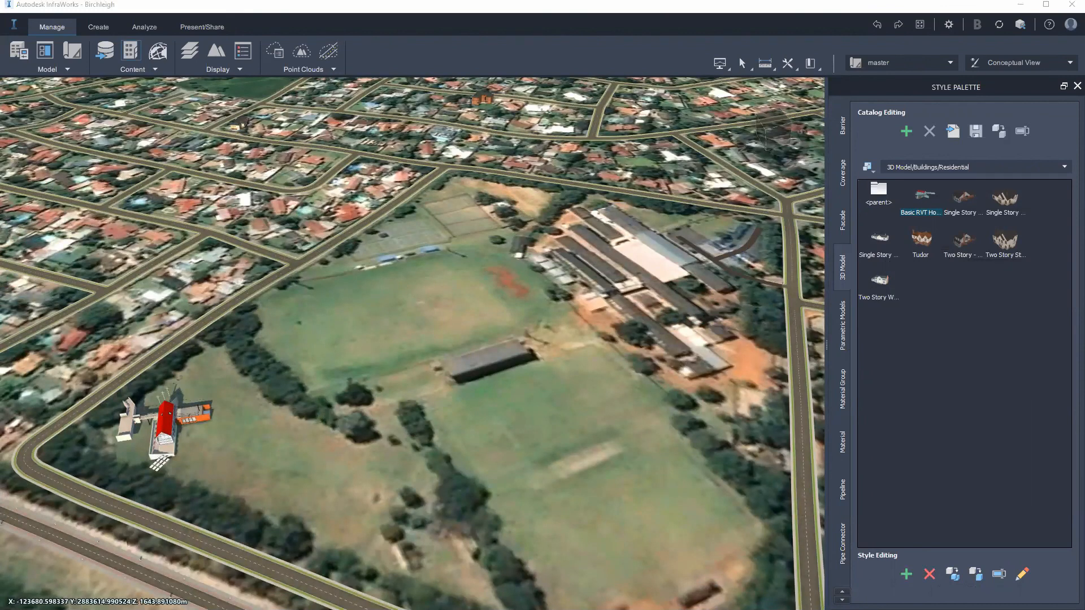
pyautogui.hotkey('alt', 'Tab')
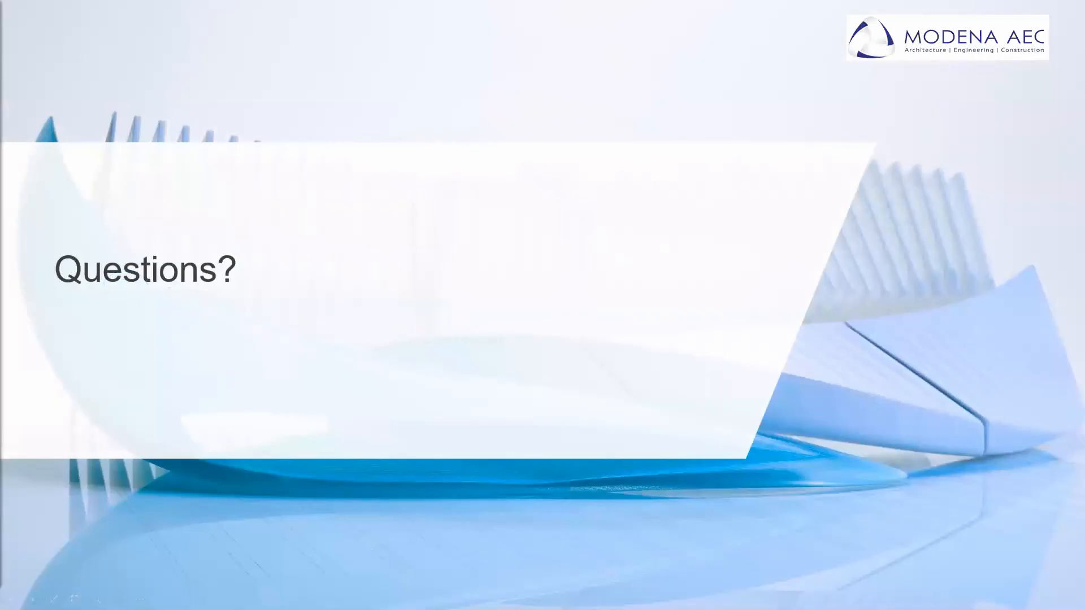